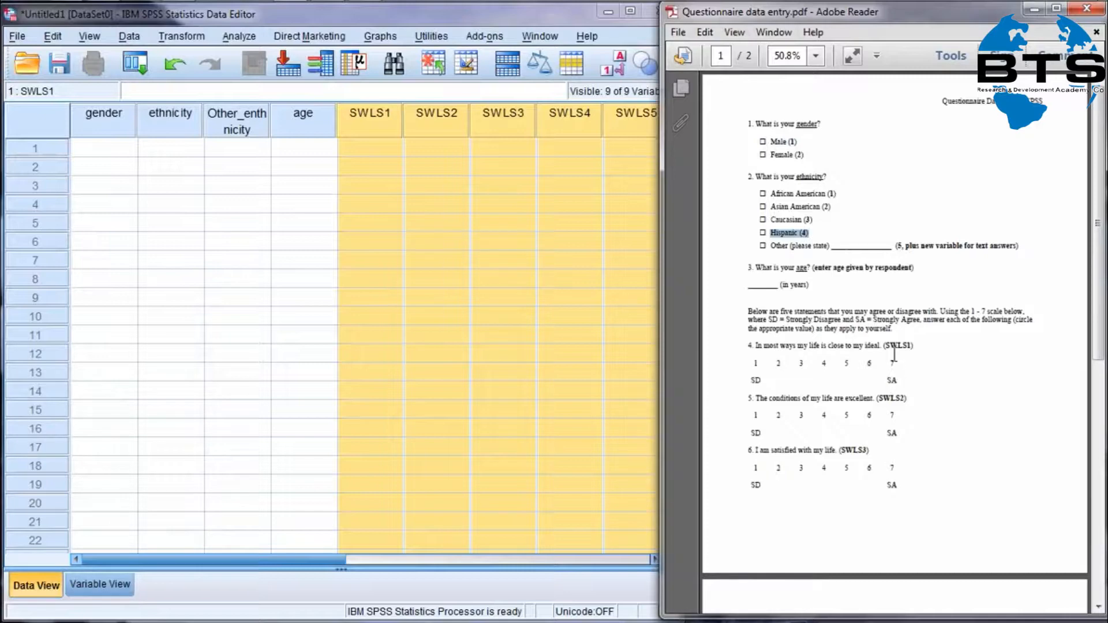
Enter the first respondent's answers in row 1: gender 1 for Male and ethnicity 4 for Hispanic.
click(891, 363)
drag(770, 141, 800, 142)
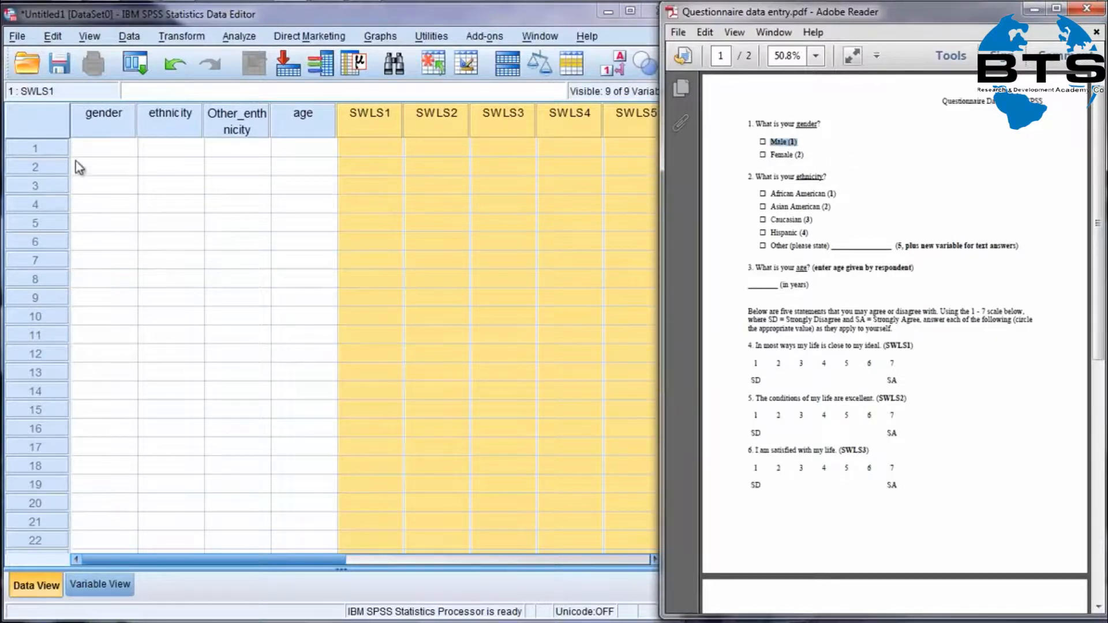
click(96, 148)
text(1)
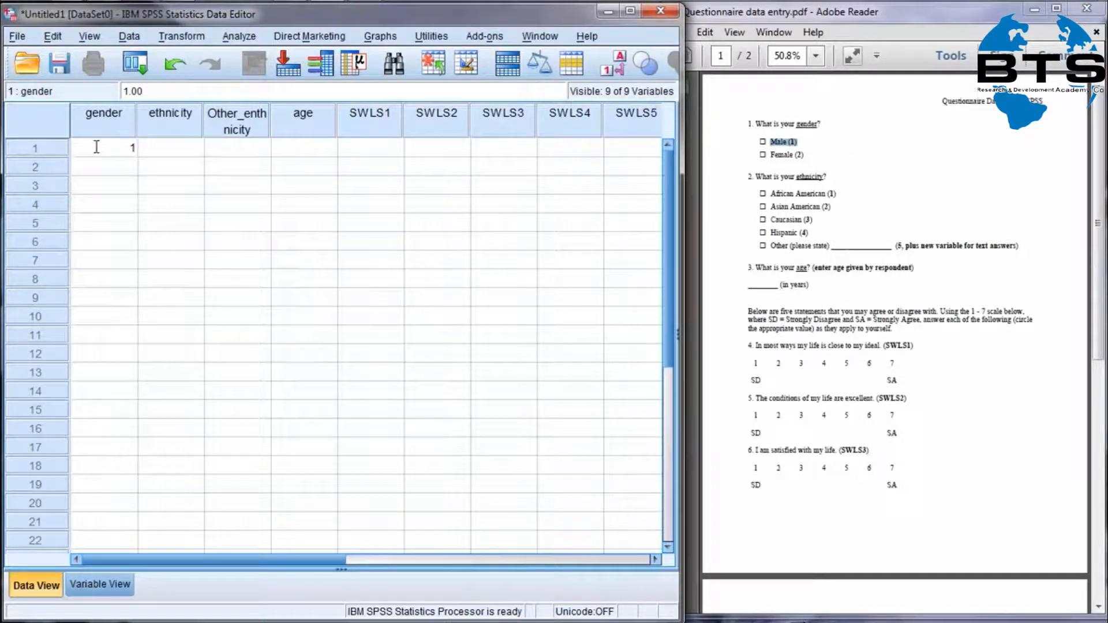
key(Tab)
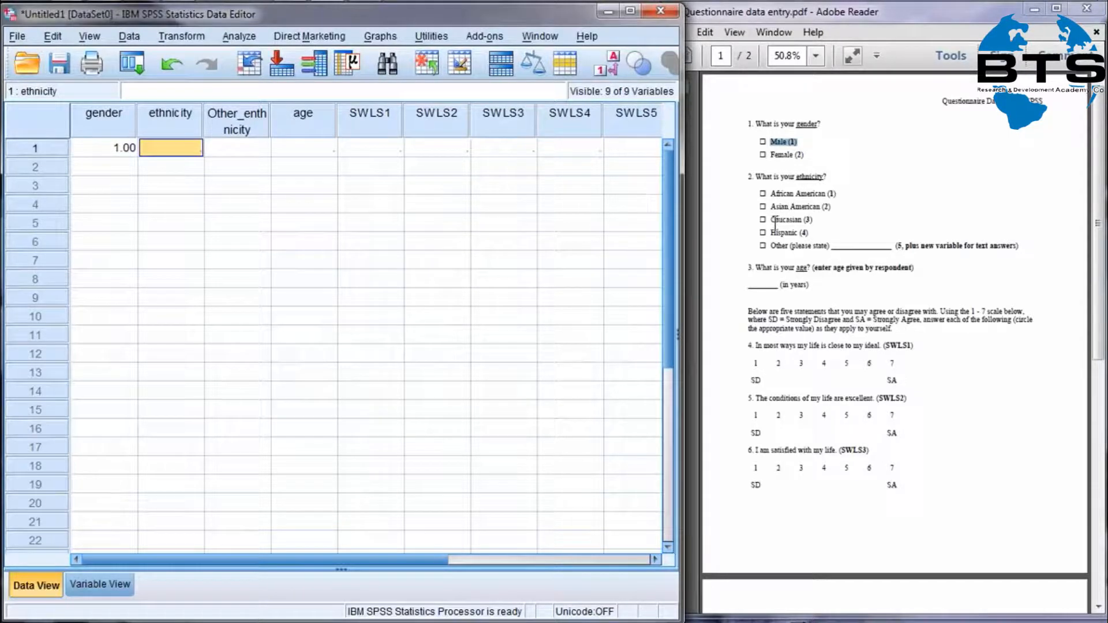
drag(771, 232, 811, 232)
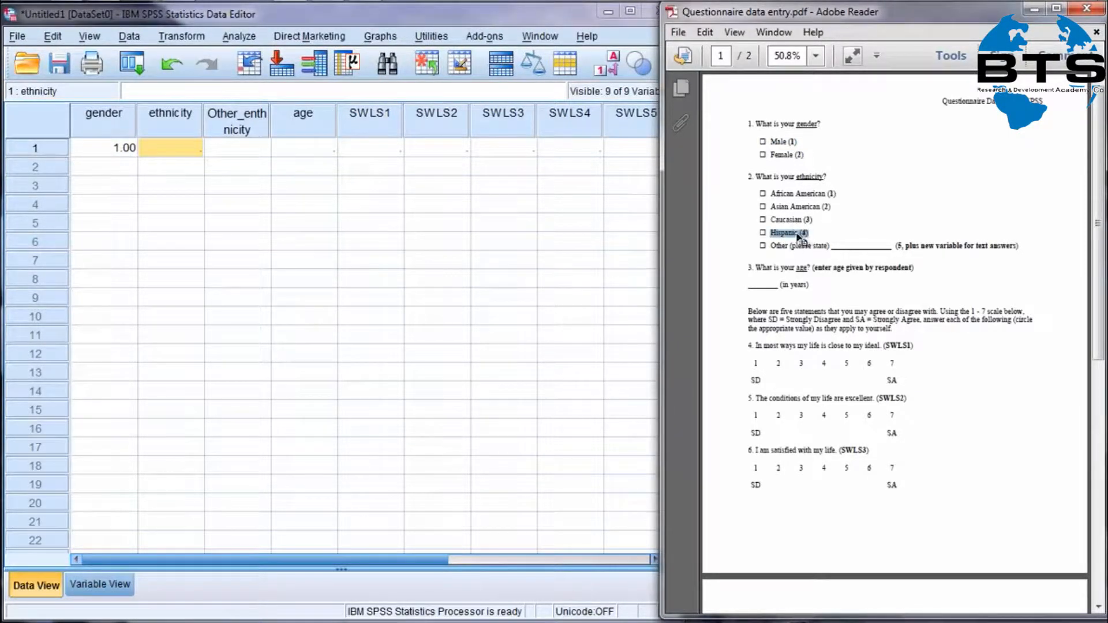
click(188, 158)
click(186, 151)
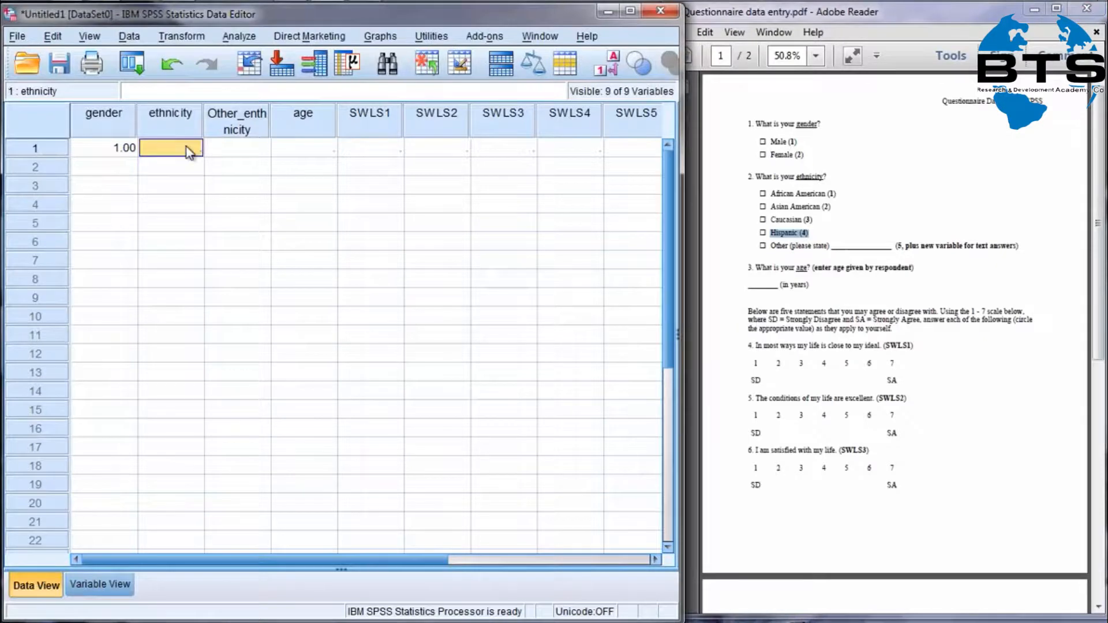
text(4)
key(Tab)
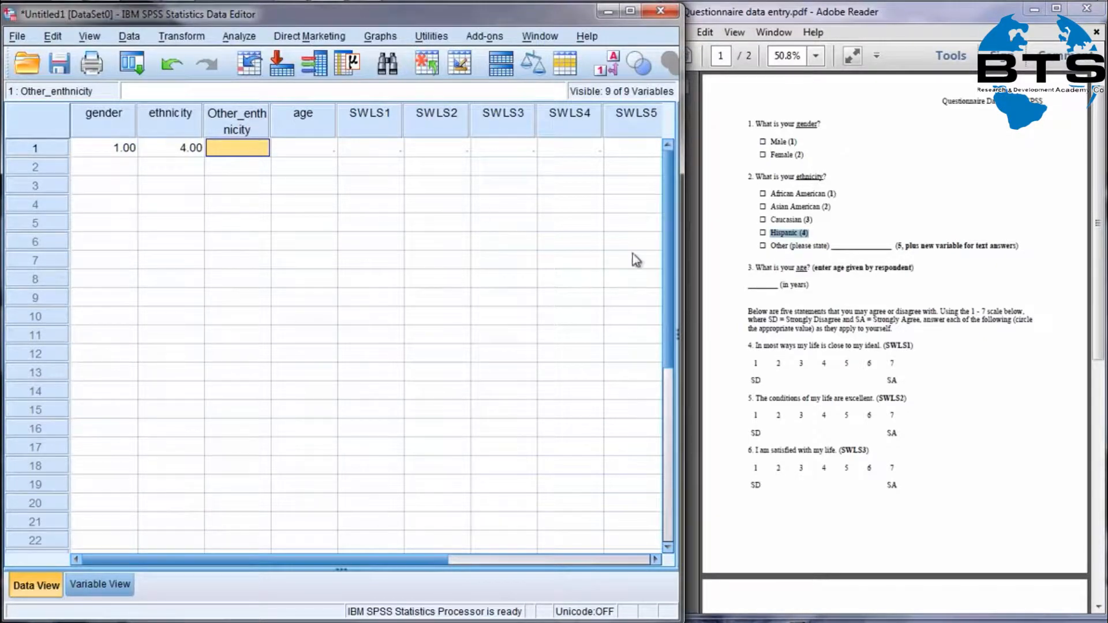
Try the text answer Biracial in the Other_enthnicity cell of row 1, and clear that cell again.
drag(768, 246, 895, 246)
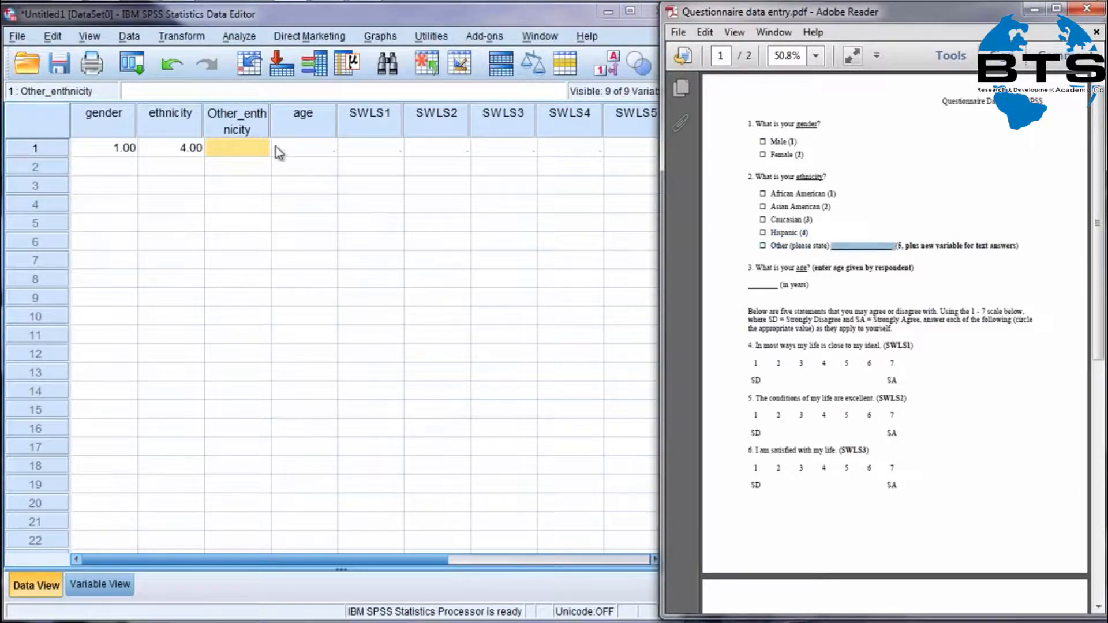
click(248, 151)
text(Biracial)
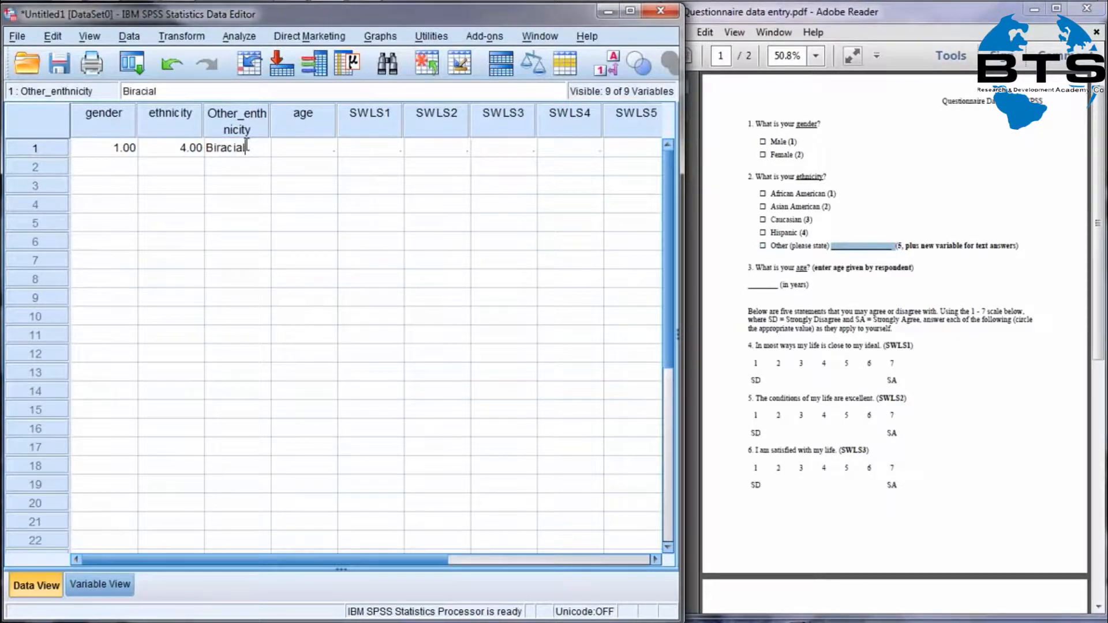
click(249, 223)
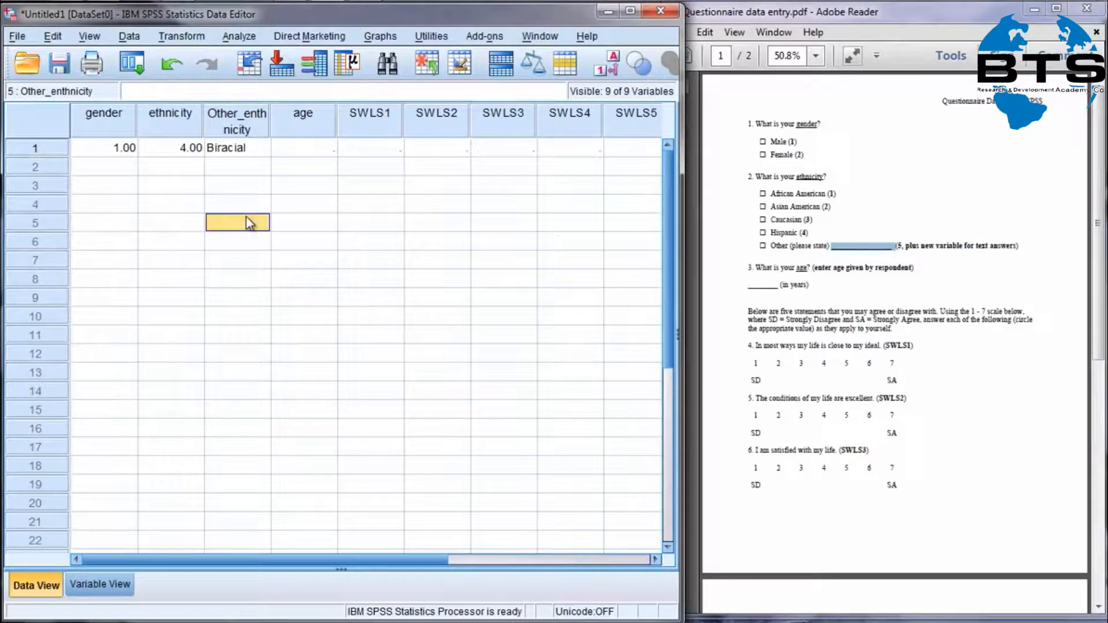
click(238, 150)
key(Delete)
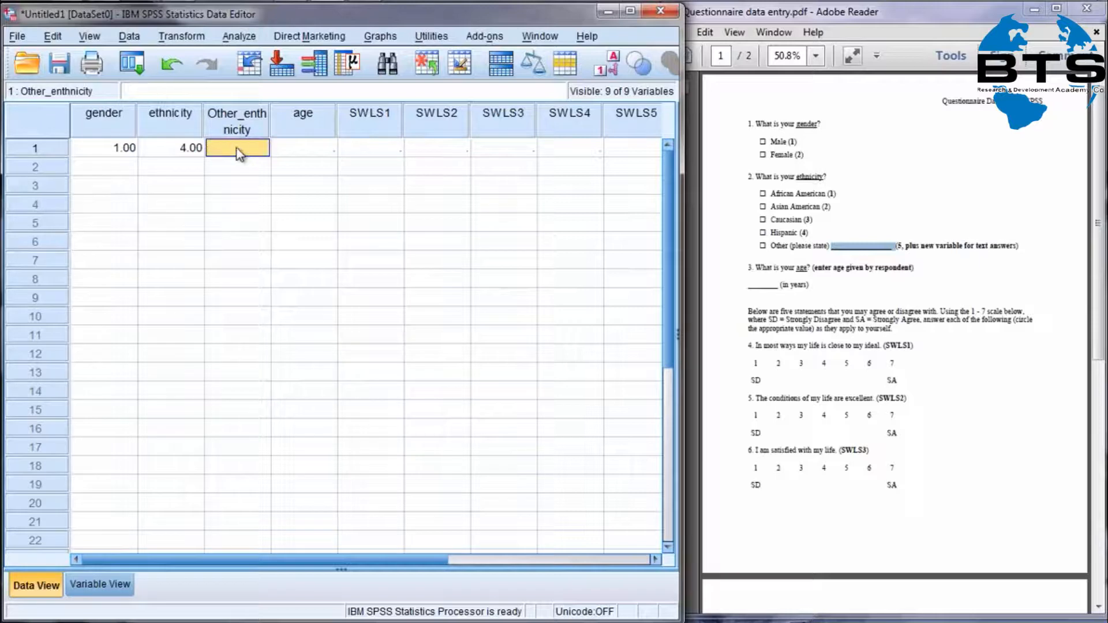
Enter 25 as the first respondent's age in row 1.
click(287, 148)
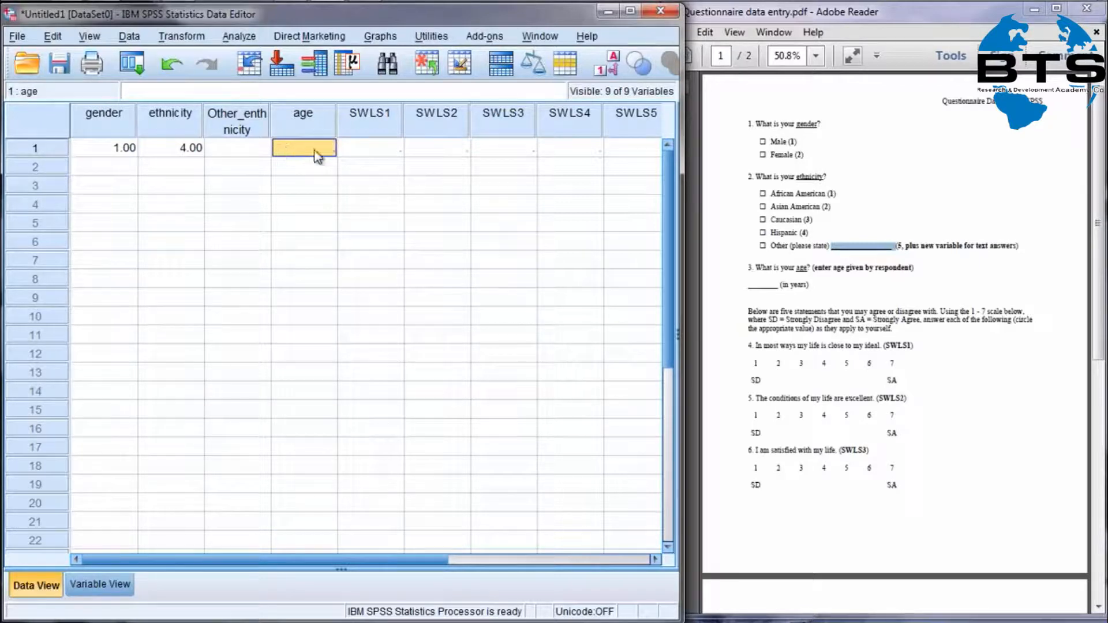
text(25)
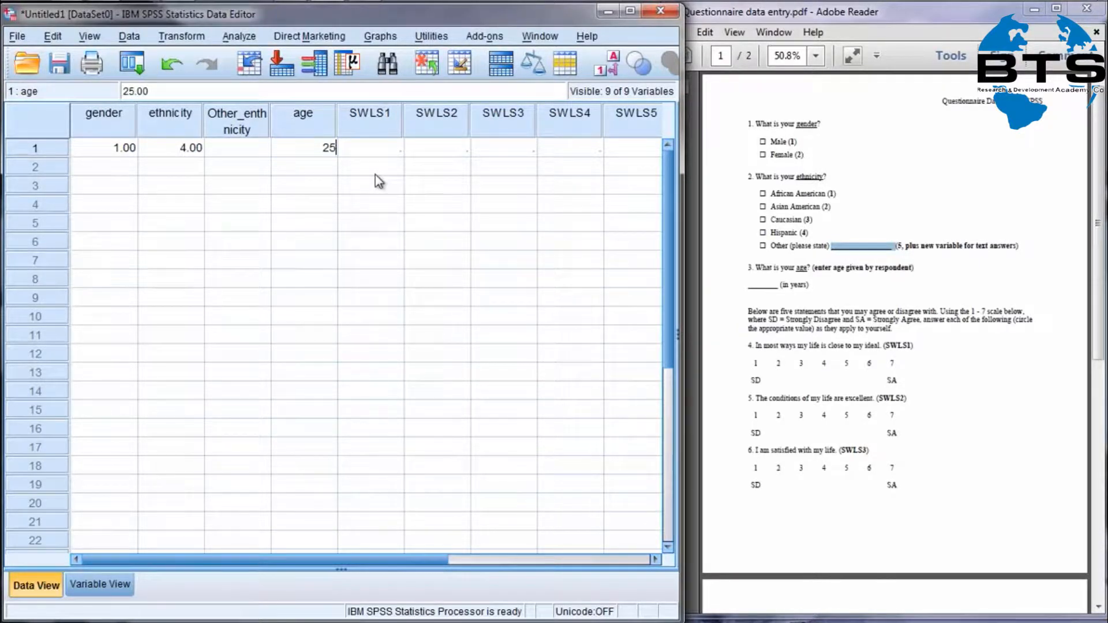
key(Tab)
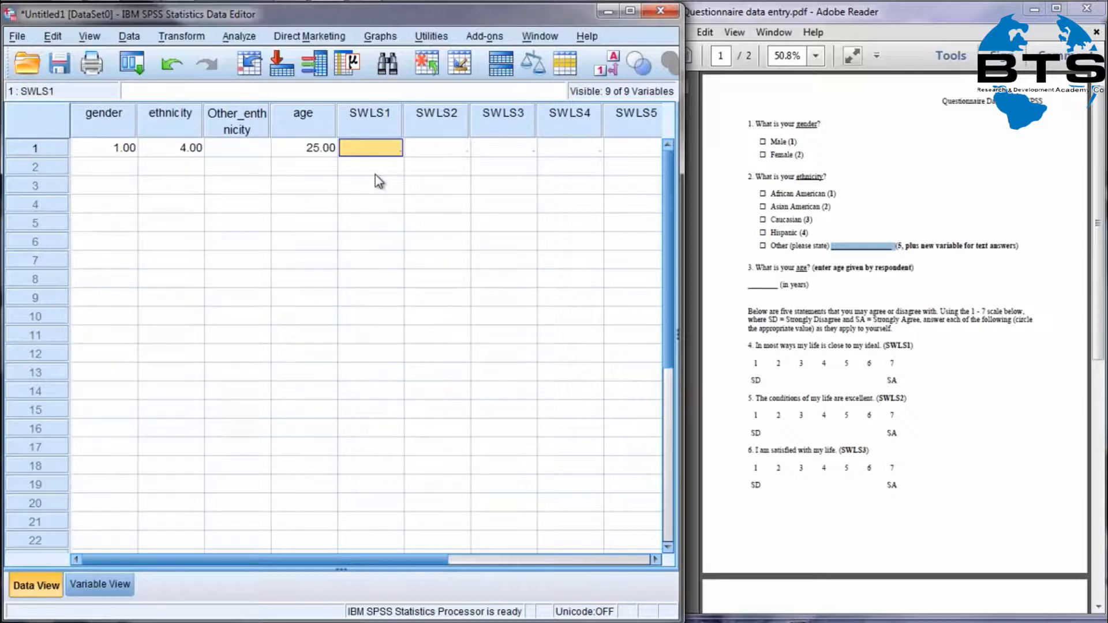
Enter a score of 6 for each of SWLS1 through SWLS5 in row 1.
text(6)
key(Tab)
text(6)
key(Tab)
text(6)
key(Tab)
text(6)
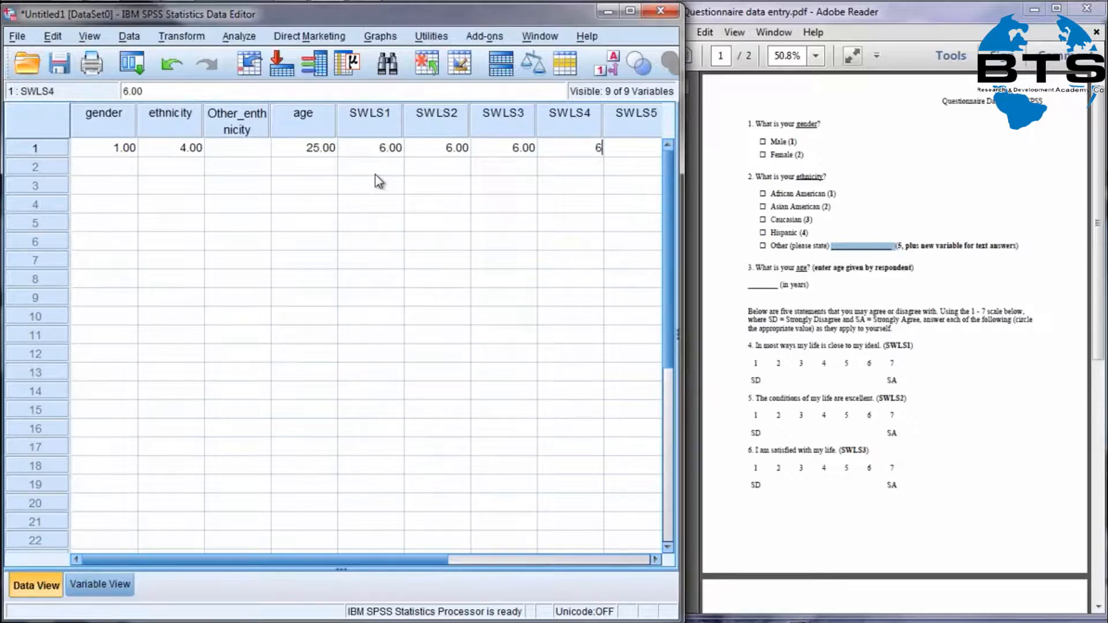
key(Tab)
text(6)
key(Return)
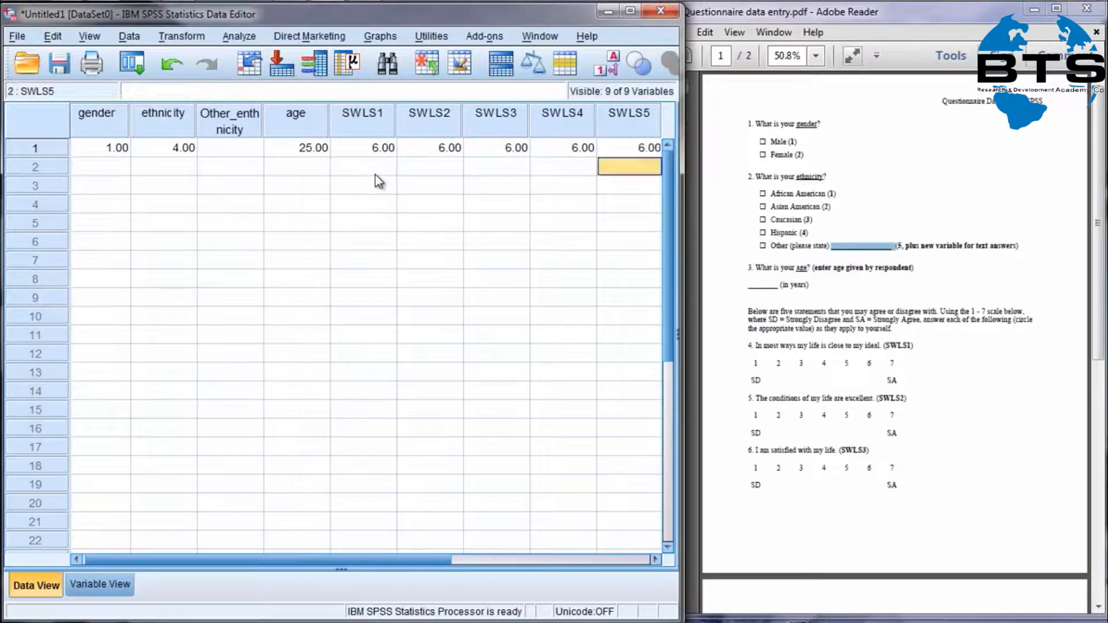
Start the second respondent's record in row 2 with gender 2 for Female.
key(Left)
key(Left)
key(Left)
key(Left)
key(Left)
key(Left)
key(Left)
key(Left)
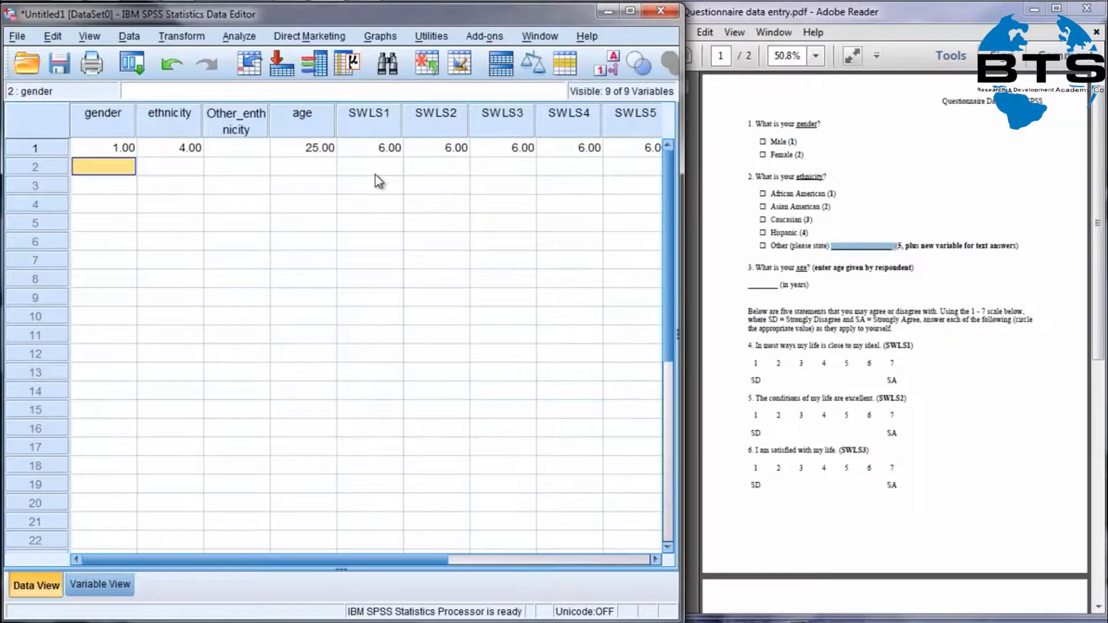
drag(770, 155, 806, 157)
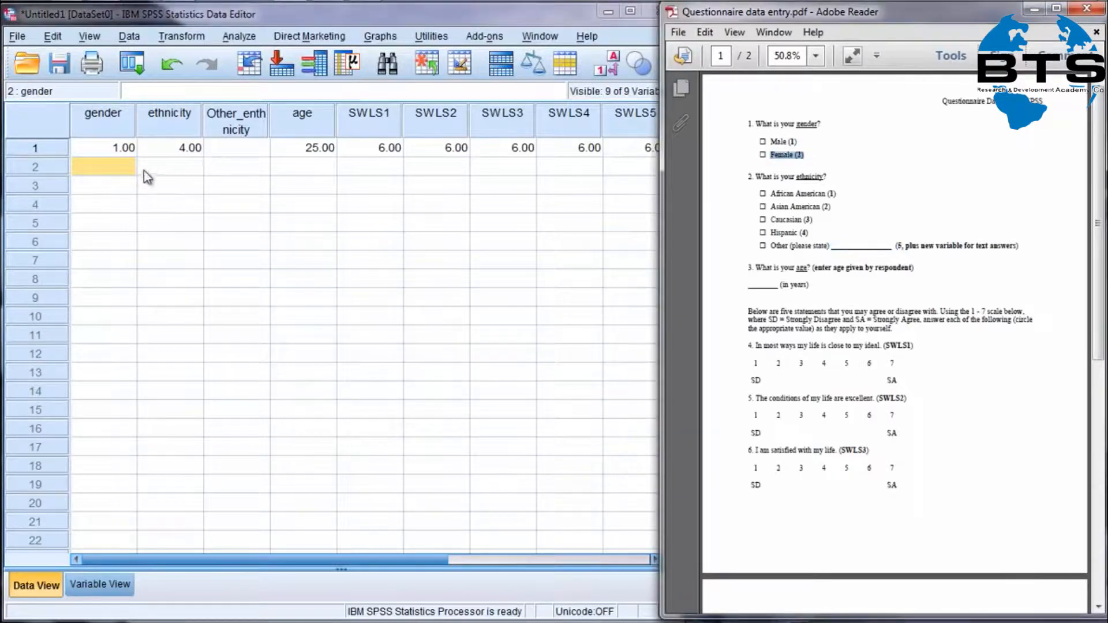
click(119, 173)
text(2)
key(Tab)
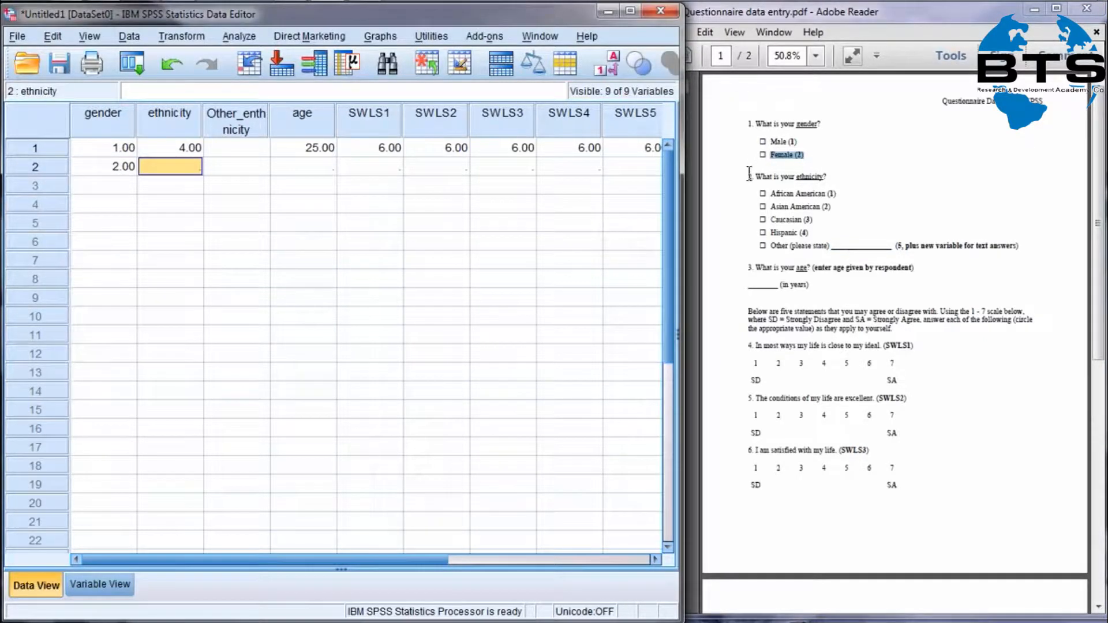
Enter ethnicity 3 for Caucasian and age 21 in row 2, leaving Other_enthnicity blank.
drag(773, 220, 814, 222)
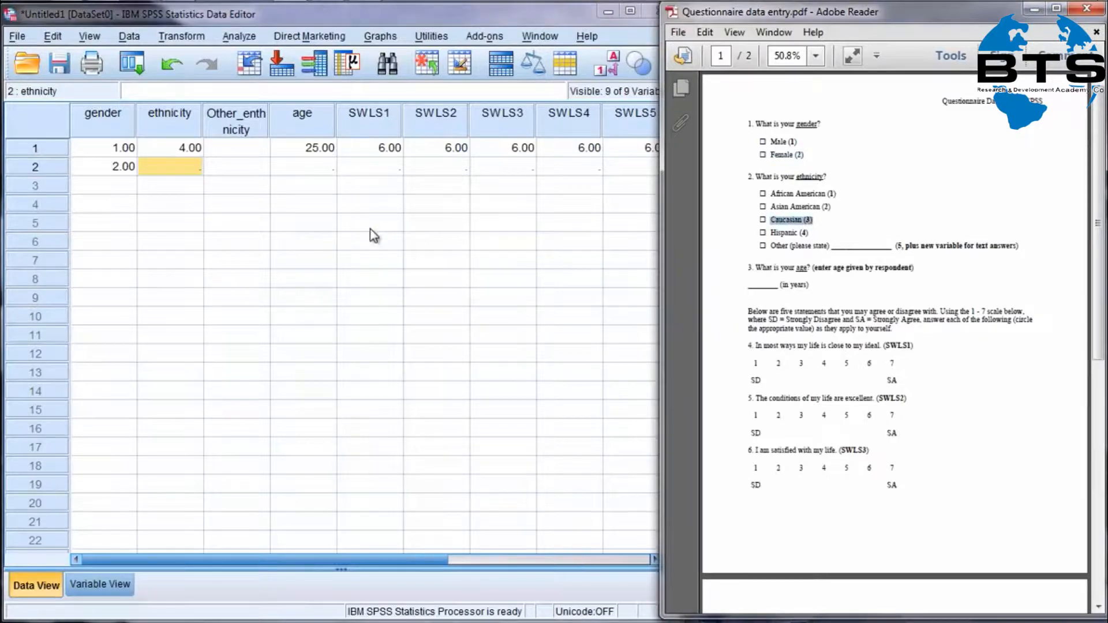
click(182, 176)
text(3)
key(Tab)
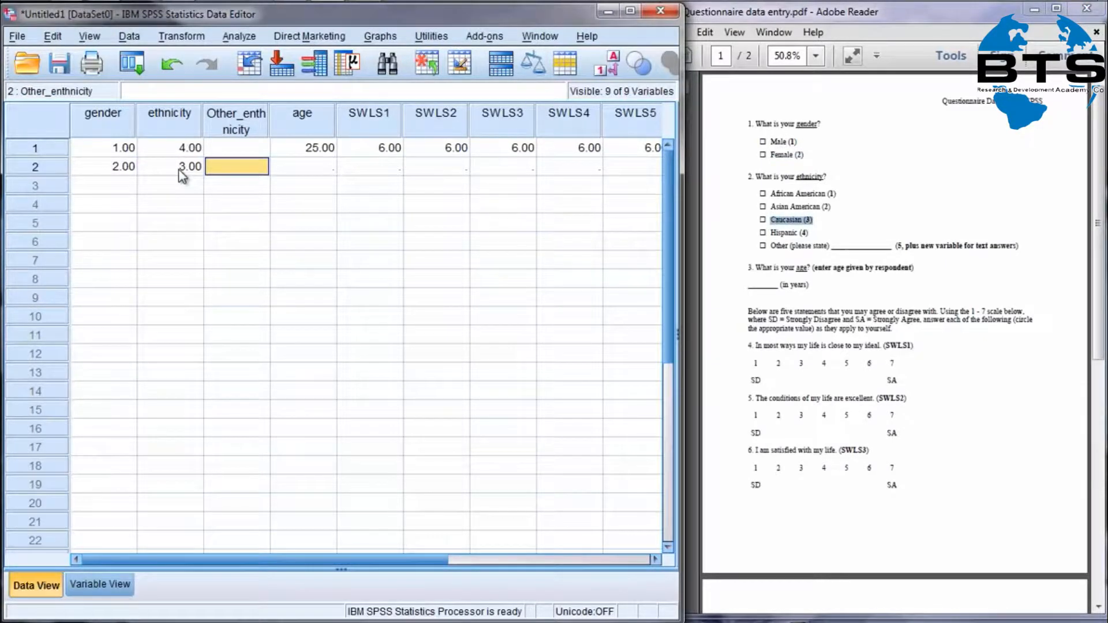
click(303, 172)
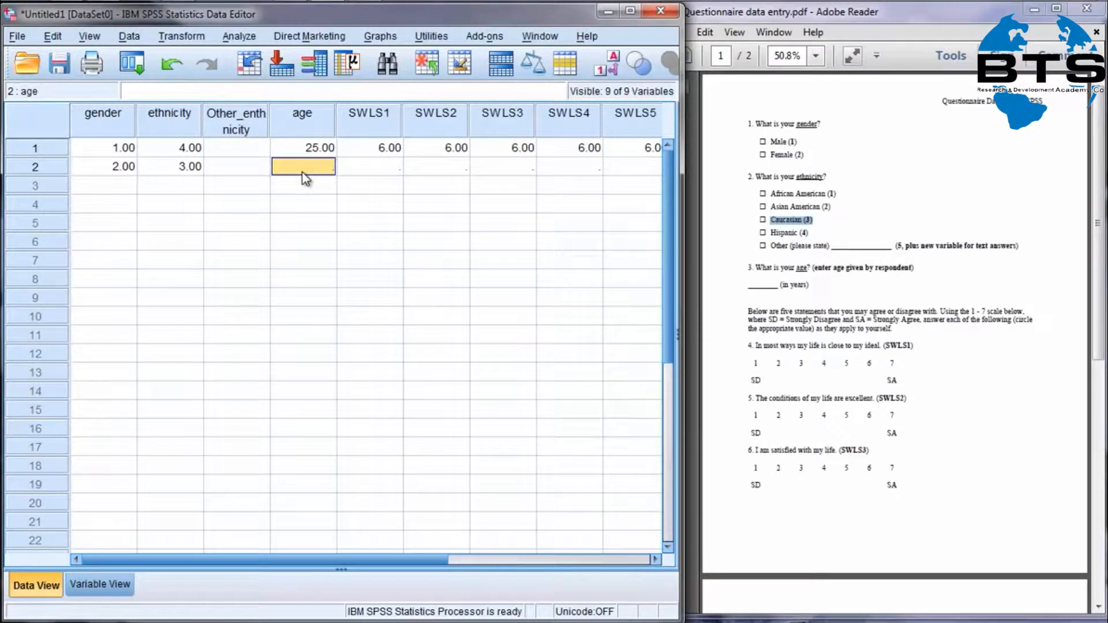
text(21)
key(Tab)
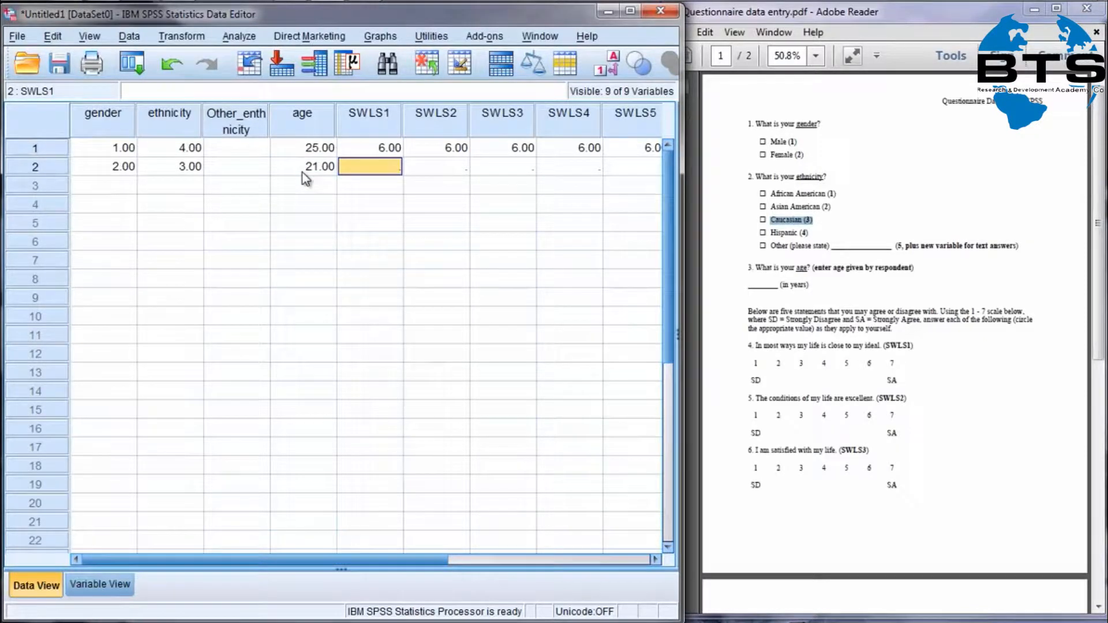
Enter a score of 7 for each of SWLS1 through SWLS5 in row 2.
text(7)
key(Tab)
text(7)
key(Tab)
text(7)
key(Tab)
text(7)
key(Tab)
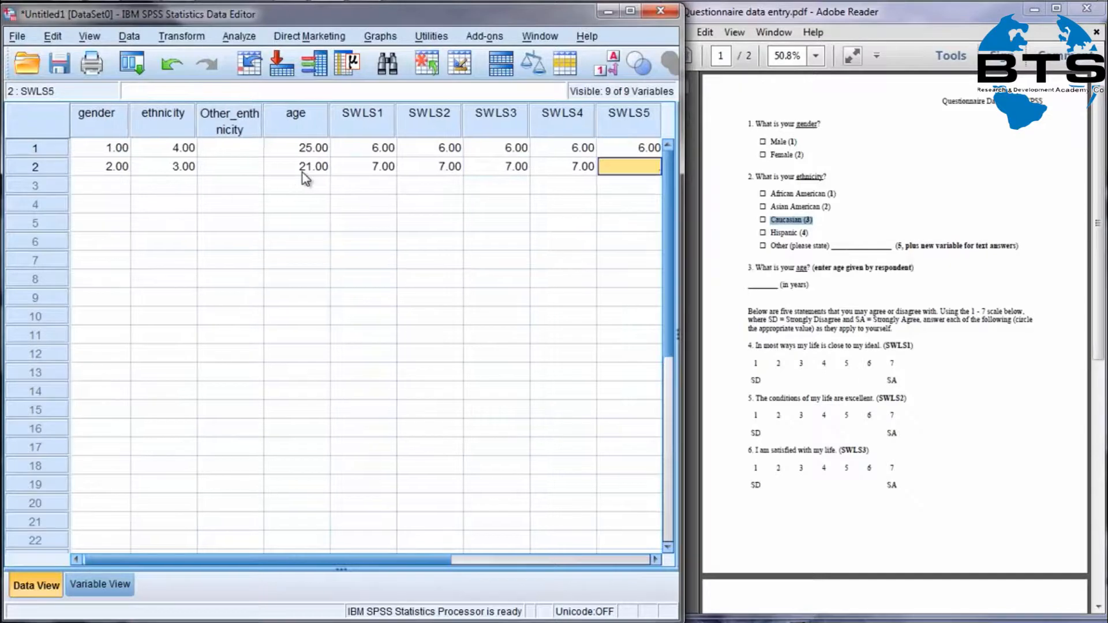
text(7)
key(Return)
Start the third respondent's record in row 3 with gender 2 and ethnicity 5 for Other.
key(Left)
key(Left)
key(Left)
key(Left)
key(Left)
key(Left)
key(Left)
key(Left)
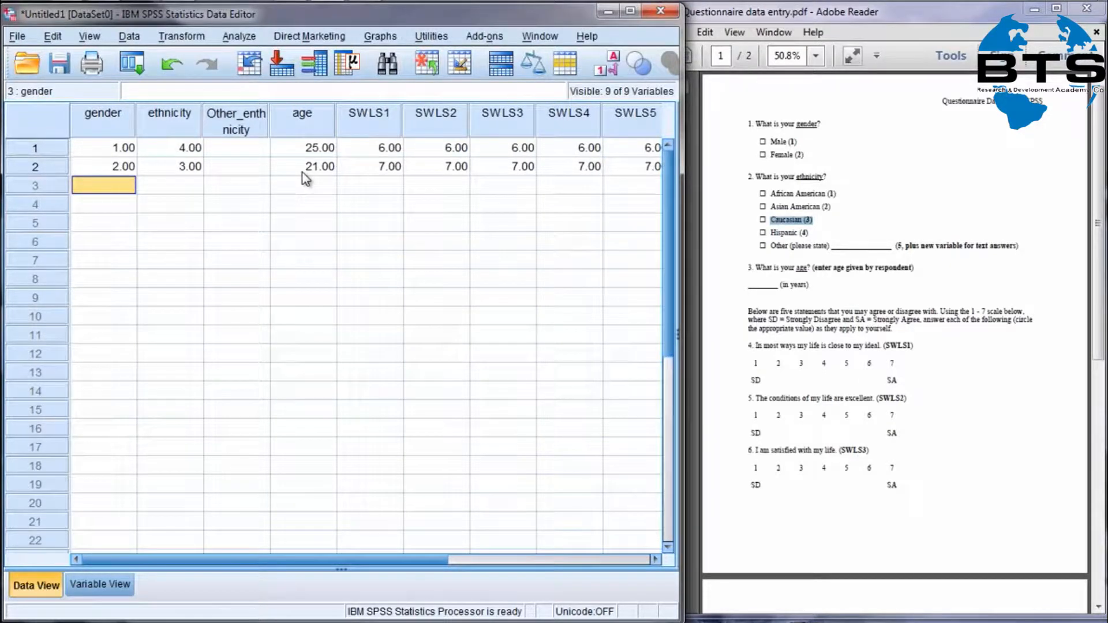
text(2)
key(Tab)
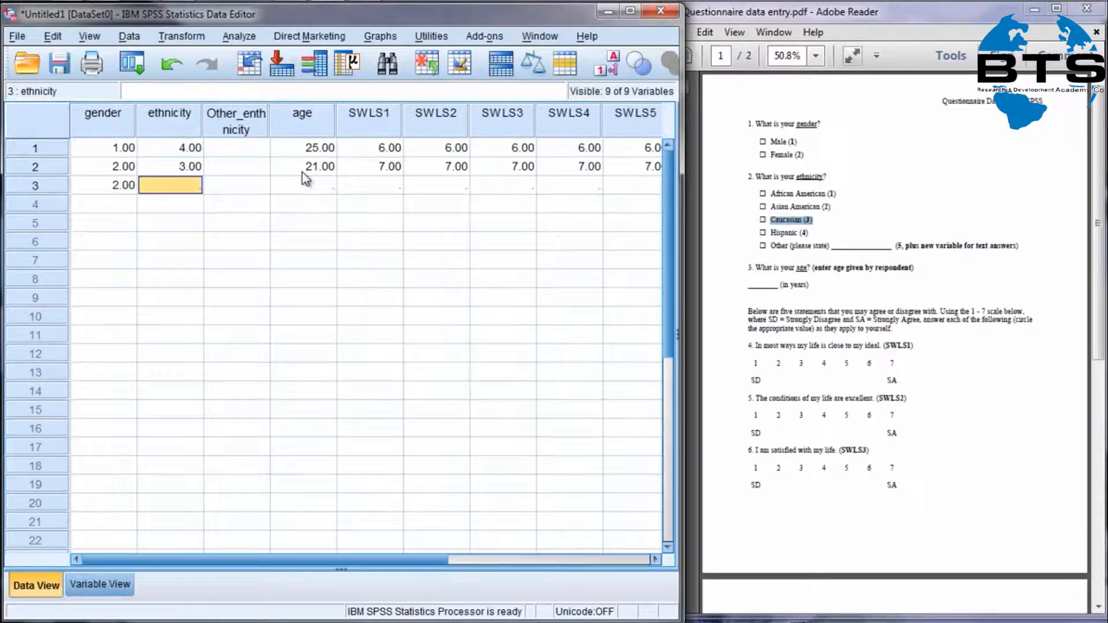
text(5)
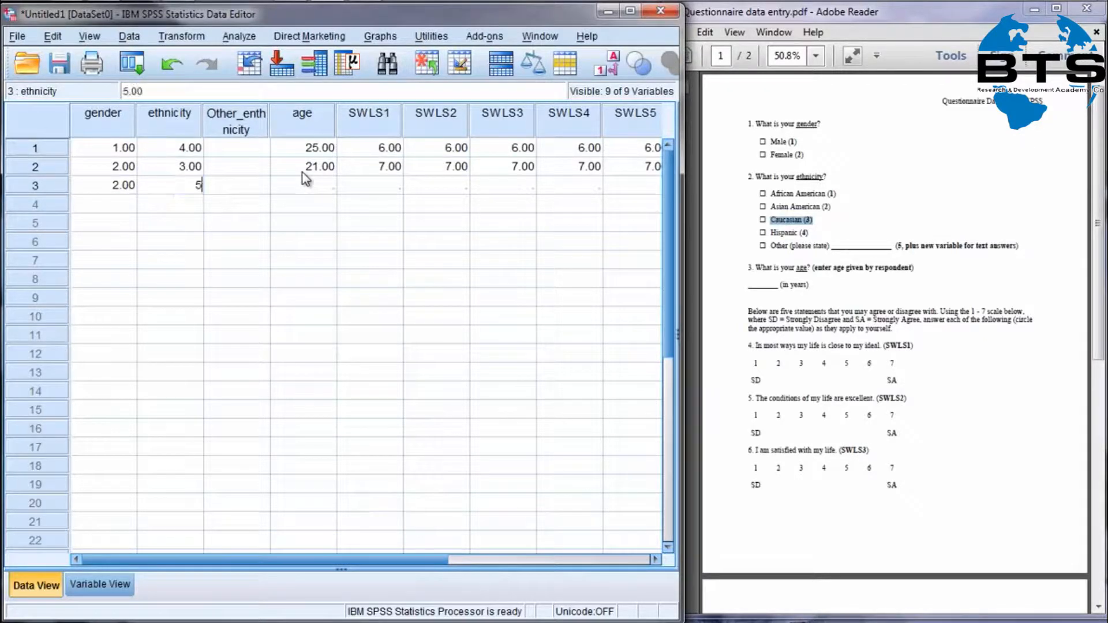
key(Tab)
Enter Biracial as the Other_enthnicity text answer and 32 as the age in row 3.
text(Bi)
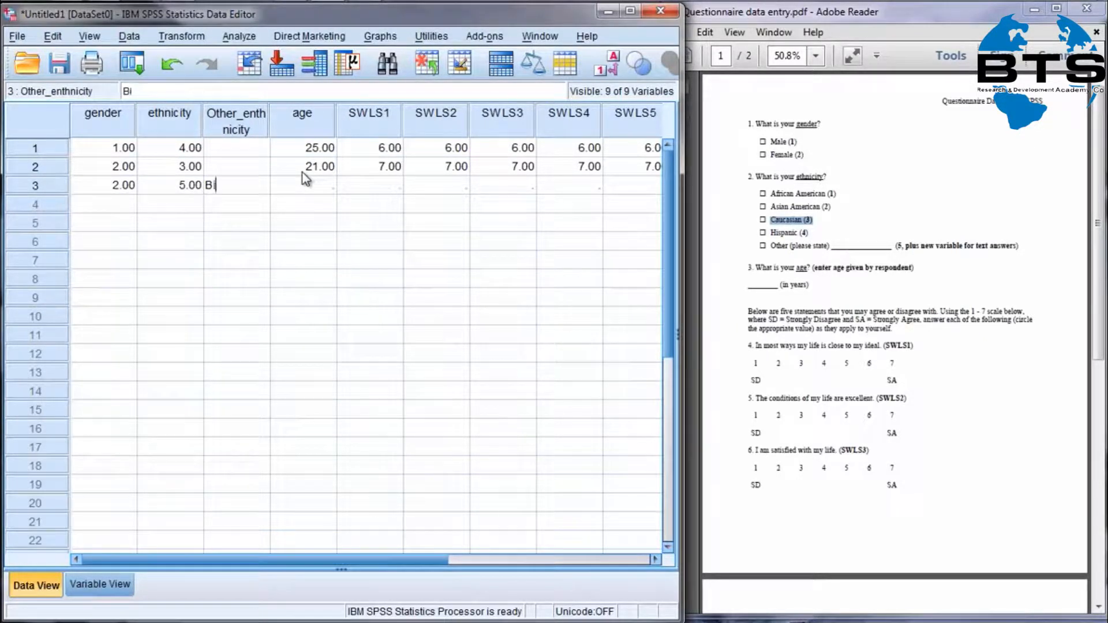
text(racian)
key(BackSpace)
text(lk)
key(BackSpace)
key(Tab)
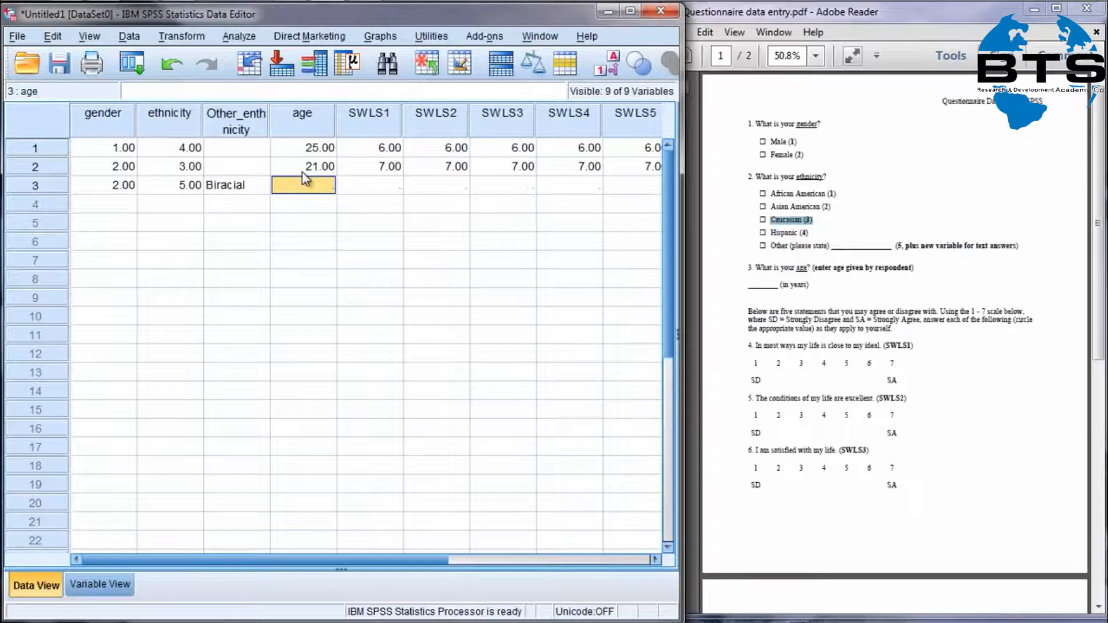
text(32)
key(Tab)
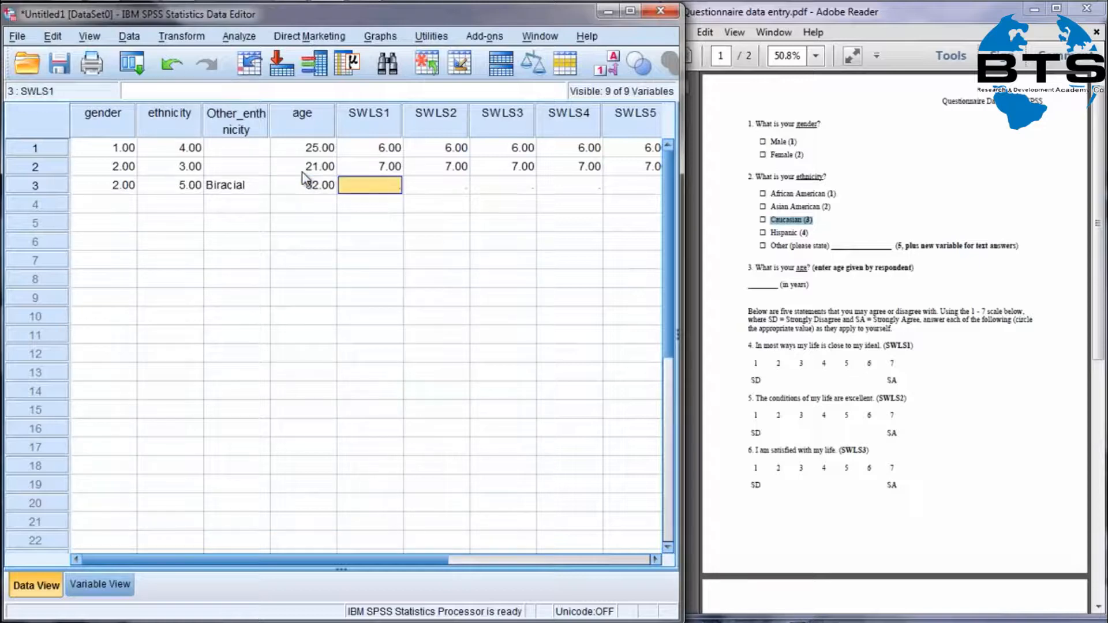
Enter 3 for SWLS1, SWLS2 and SWLS3, and 4 for SWLS4 and SWLS5 in row 3.
text(3)
key(Tab)
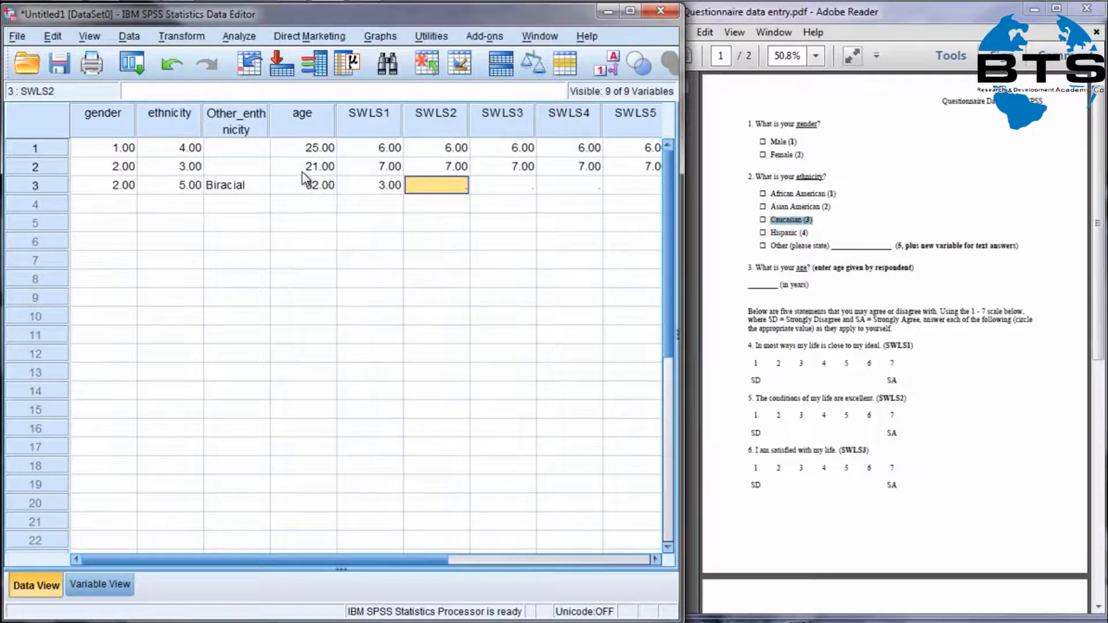
text(3)
key(Tab)
text(3)
key(Tab)
text(4)
key(Tab)
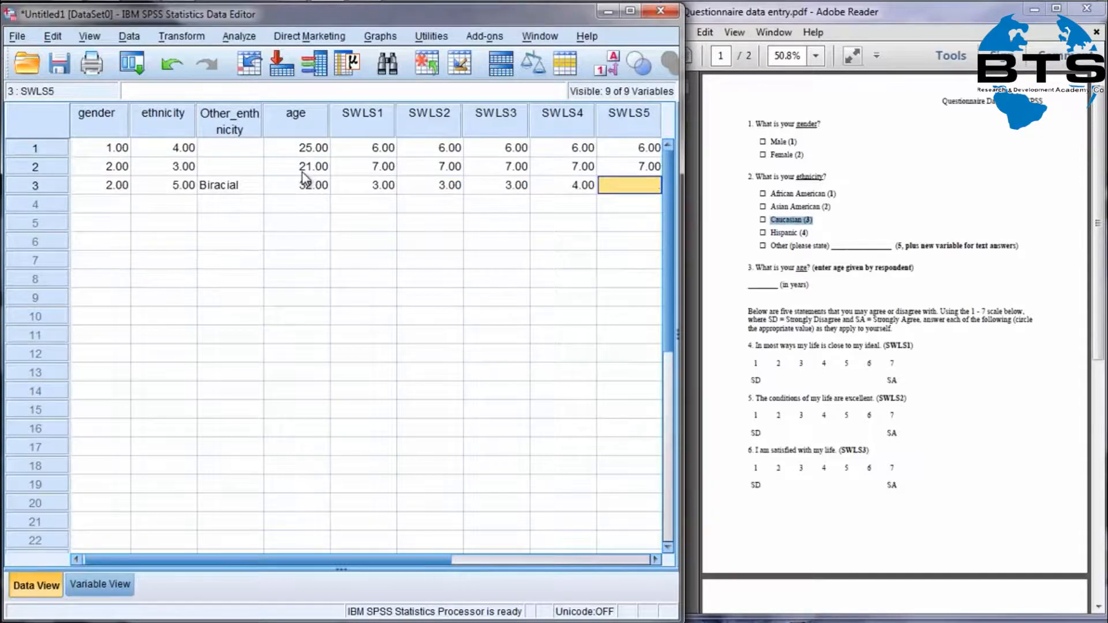
text(4)
key(Return)
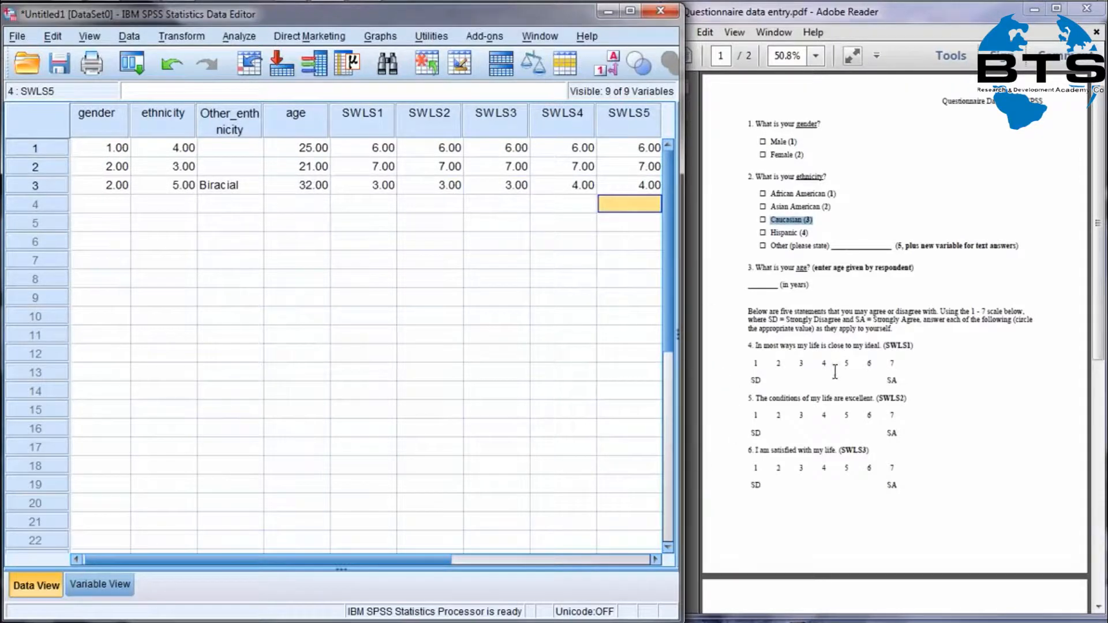
Widen the Data Editor window over the questionnaire so empty columns beyond SWLS5 are also shown.
click(802, 366)
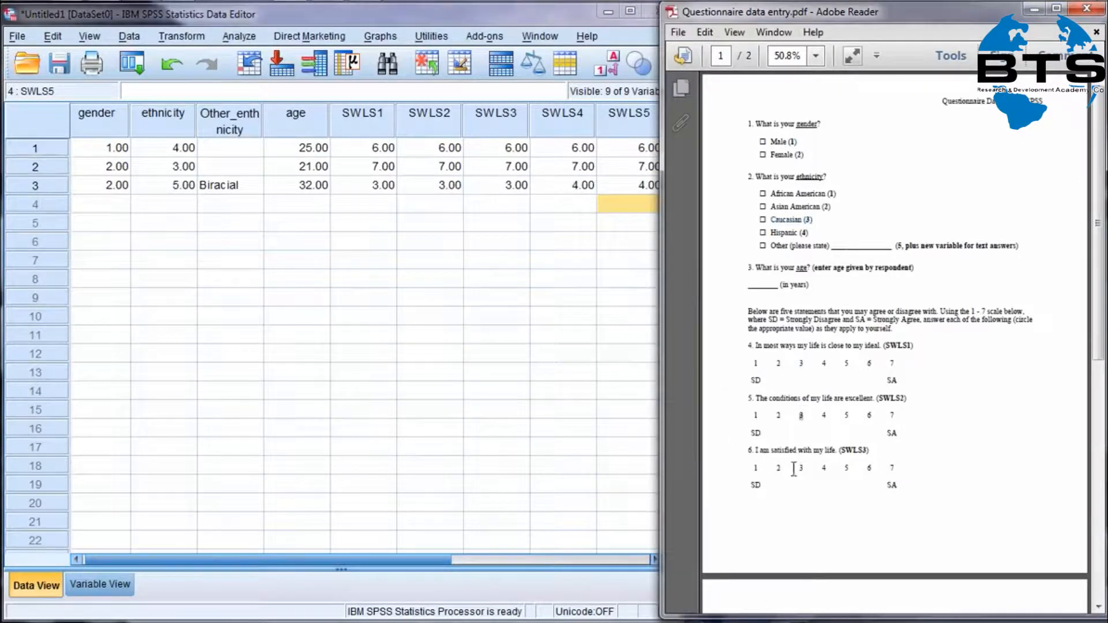
click(469, 411)
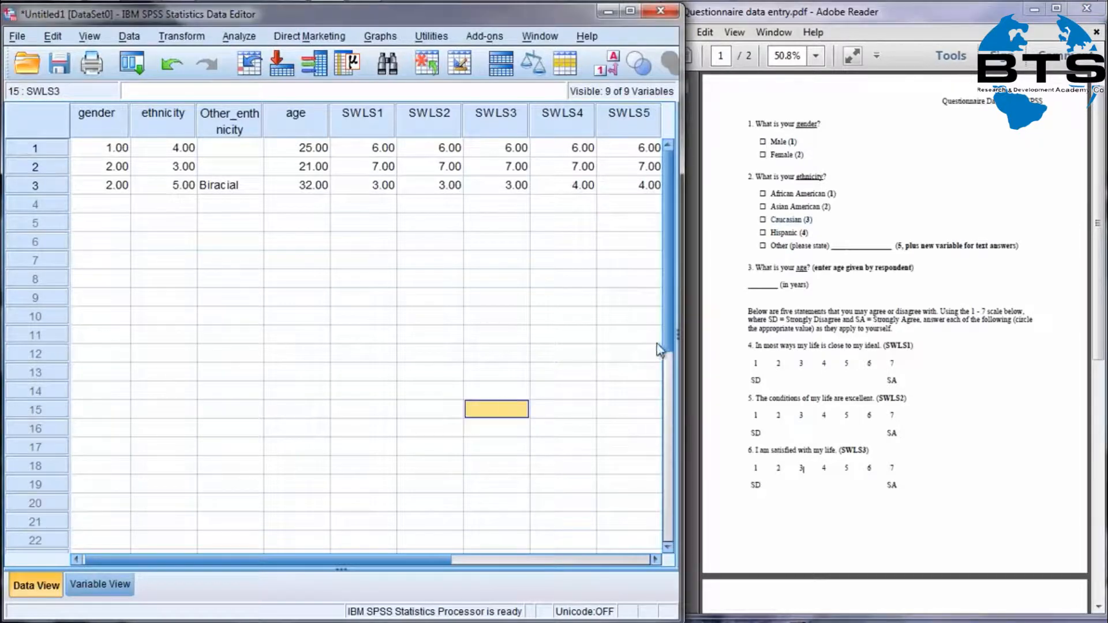
drag(682, 302, 967, 293)
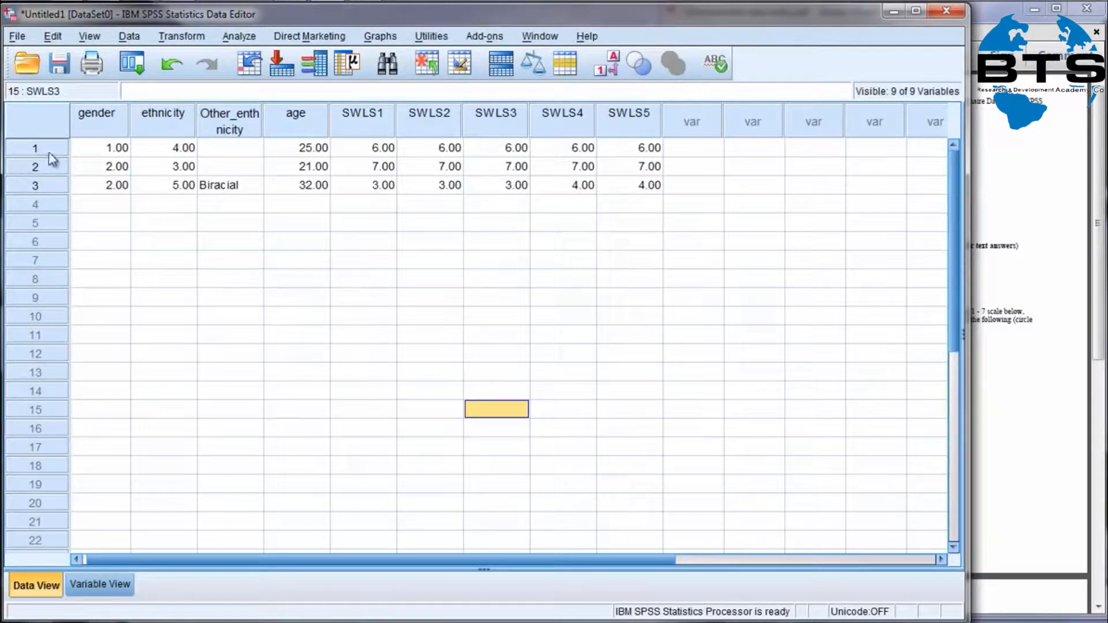
Arrange the Data Editor and the questionnaire PDF side by side without overlap, keeping all columns through SWLS5 in view.
drag(101, 148, 635, 190)
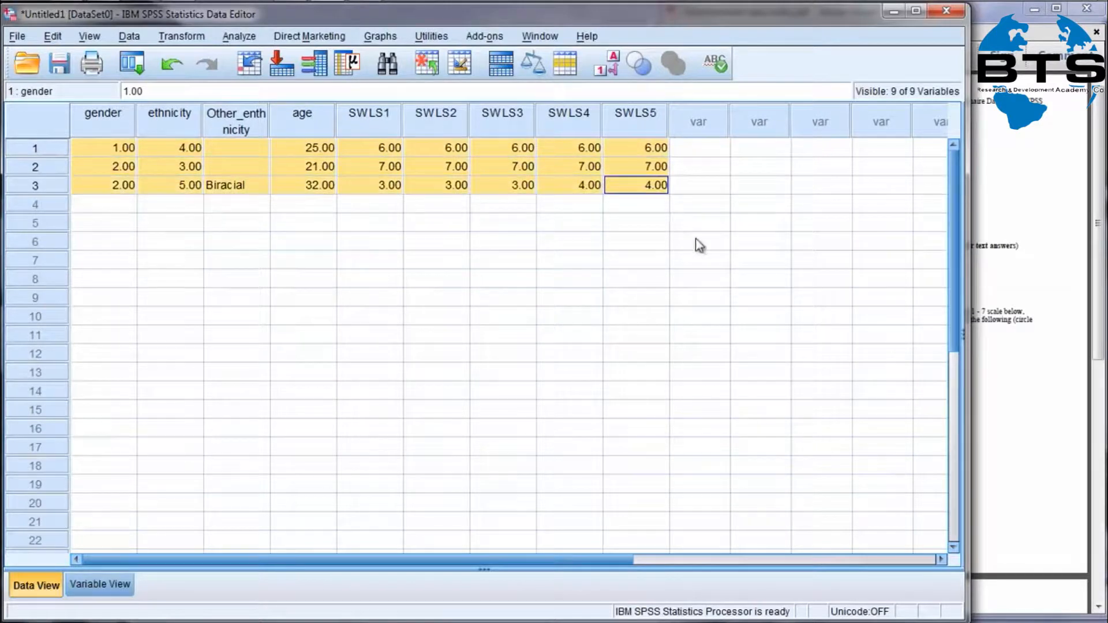
drag(970, 277, 705, 273)
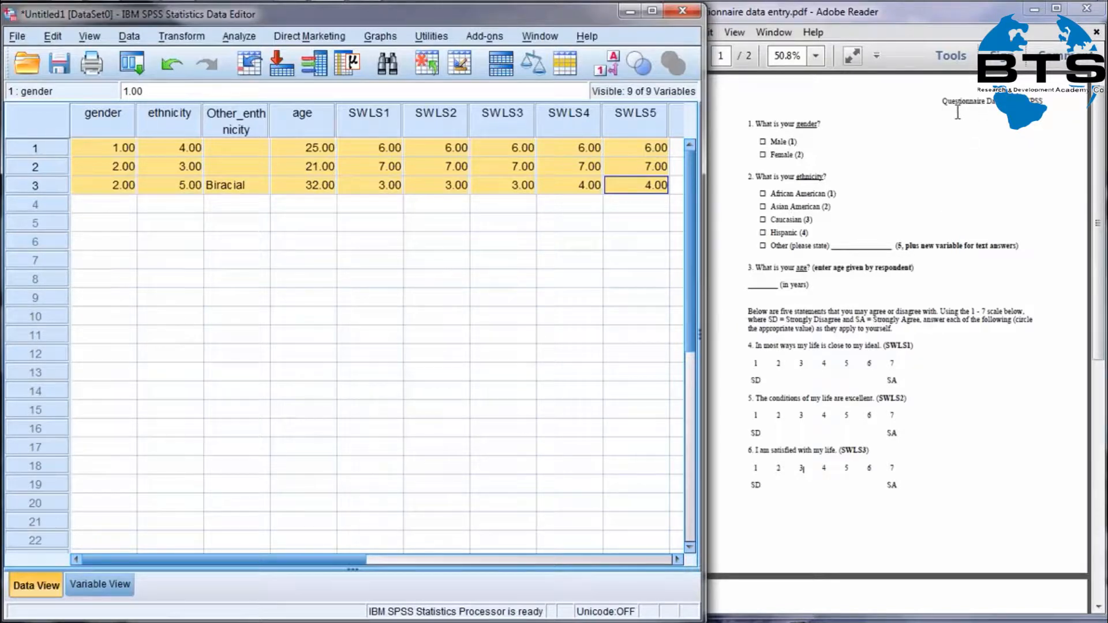
drag(773, 125, 867, 494)
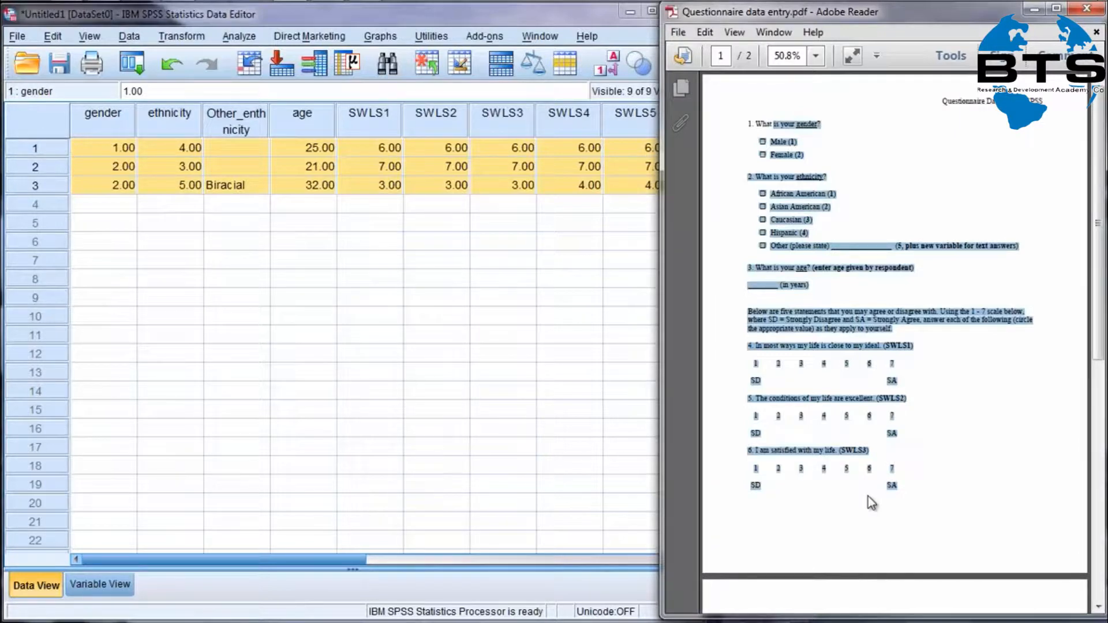
click(782, 142)
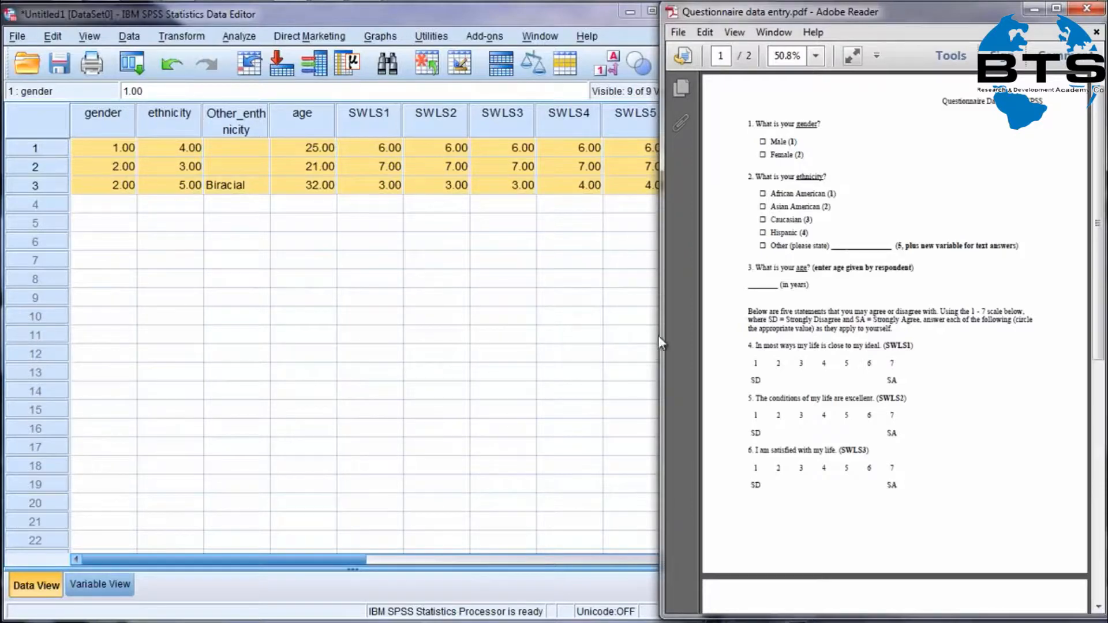
drag(660, 335, 733, 335)
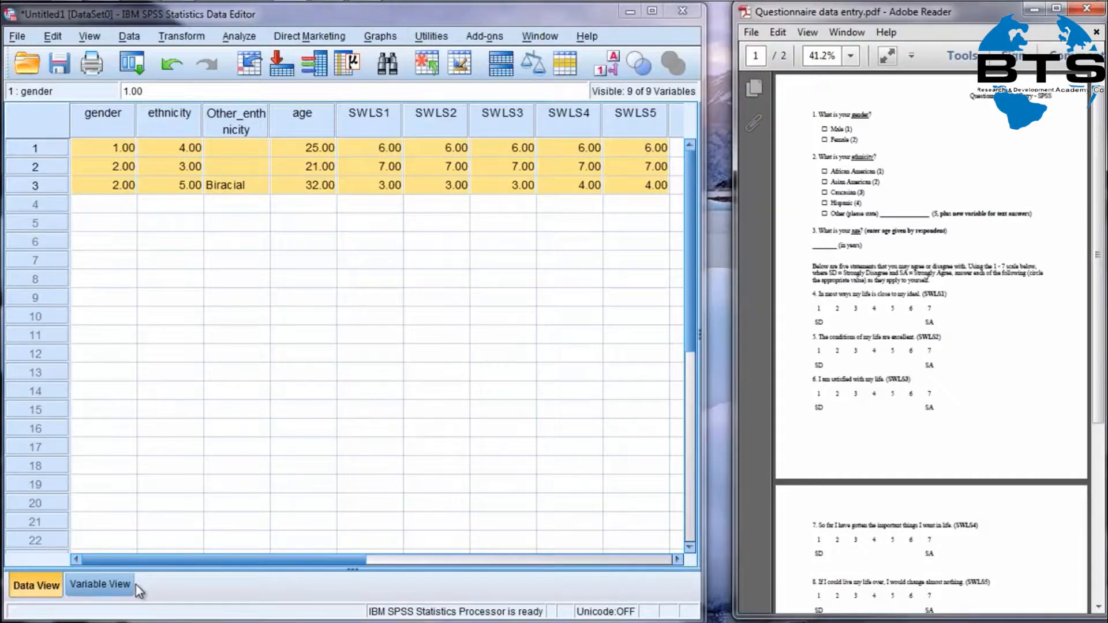
Insert a new variable before gender and name it ID.
click(99, 119)
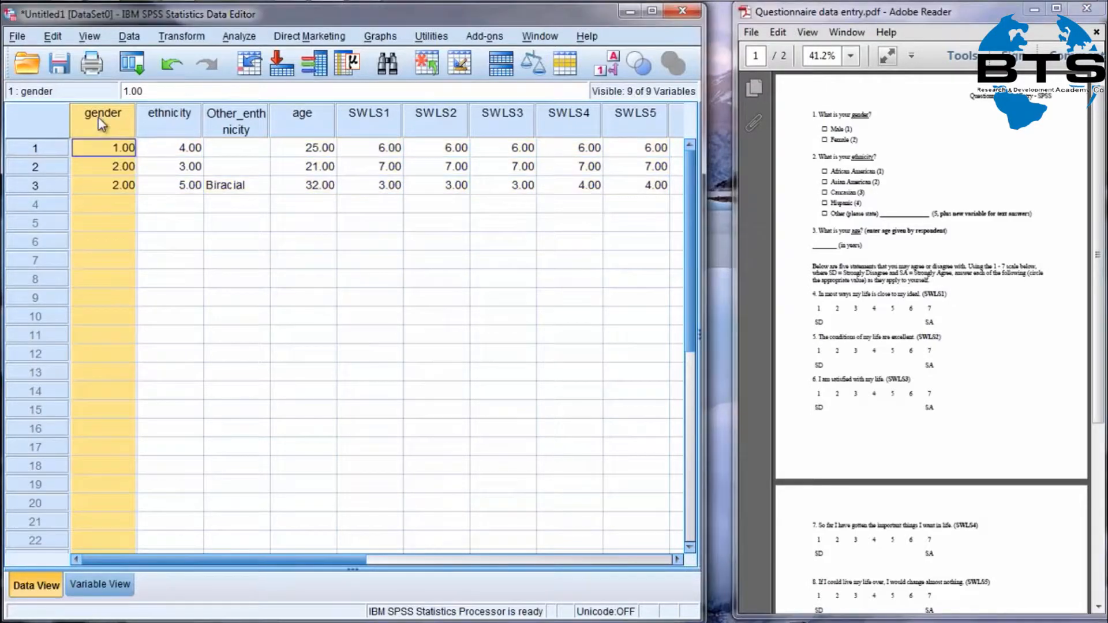
right_click(98, 119)
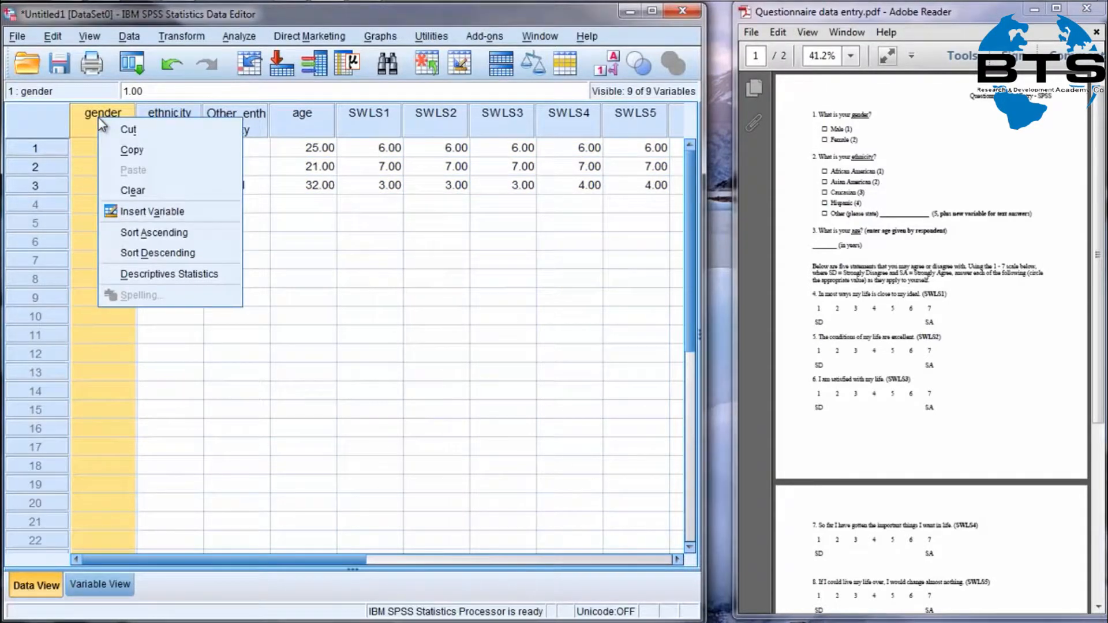
click(123, 214)
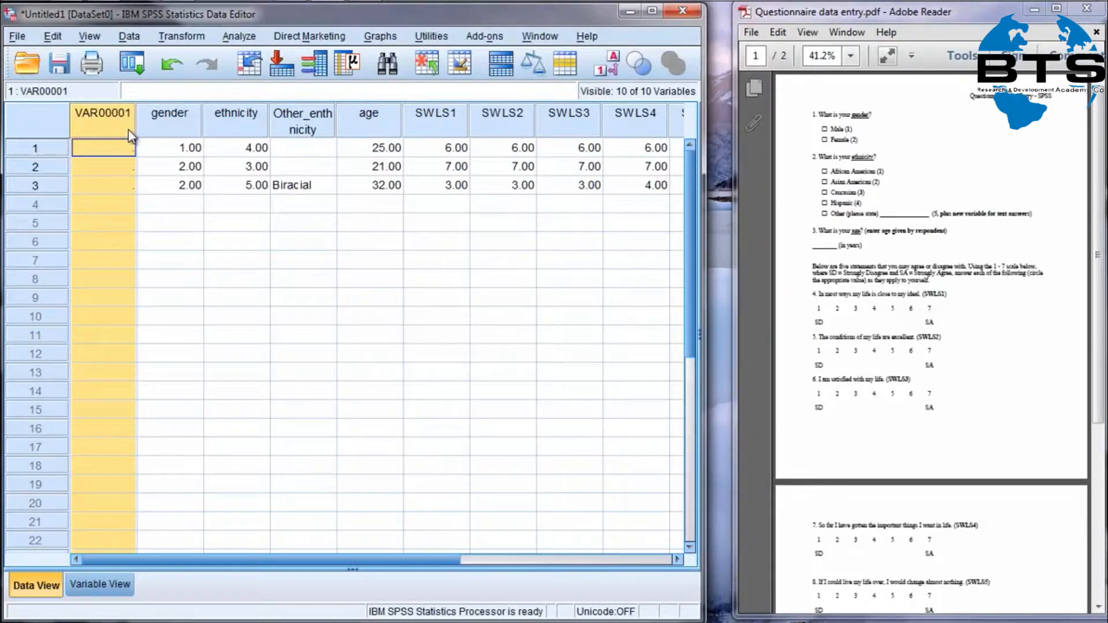
double_click(113, 117)
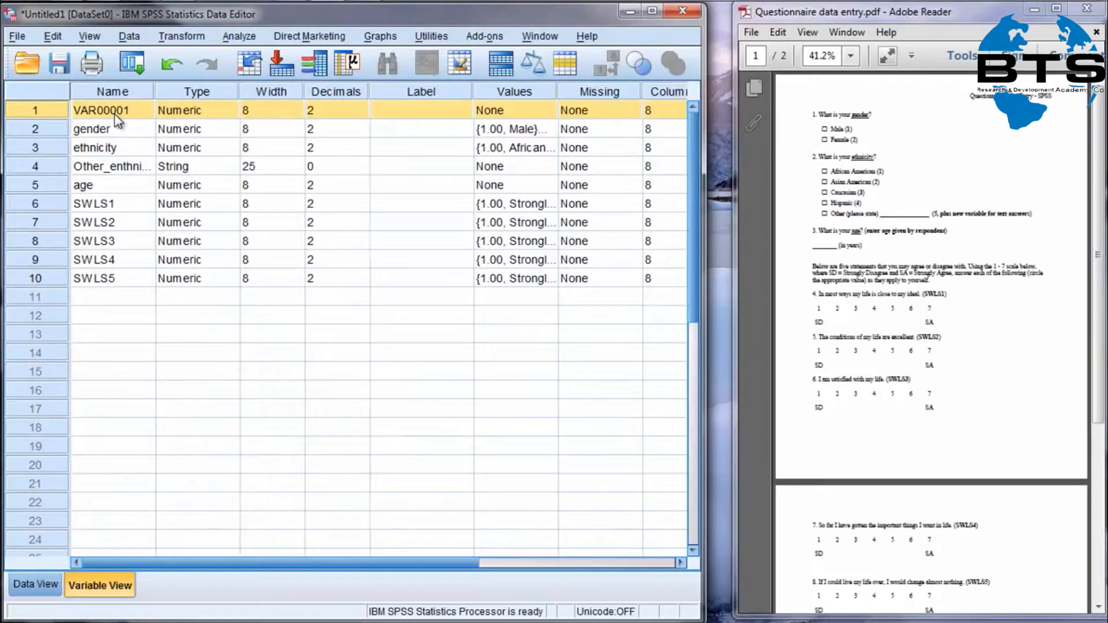
double_click(116, 113)
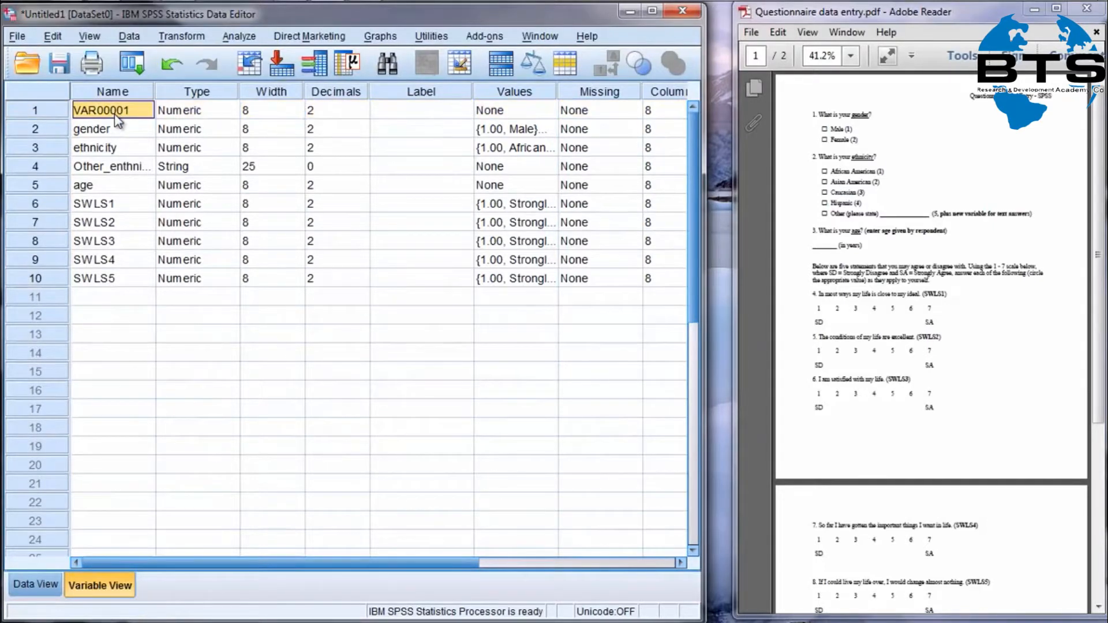
key(BackSpace)
text(ID)
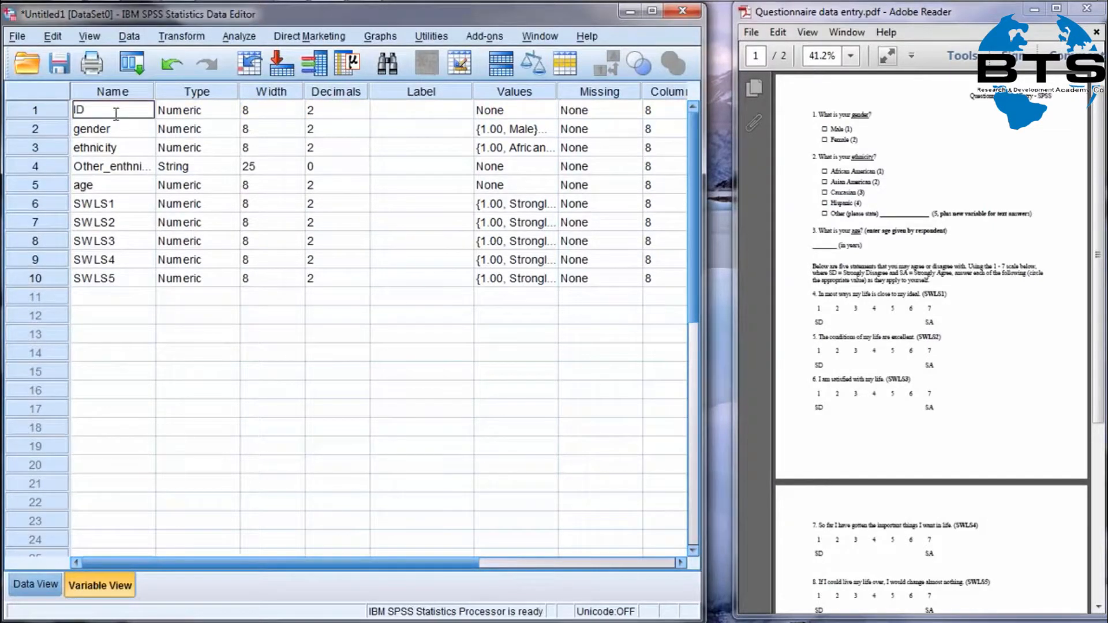
key(Return)
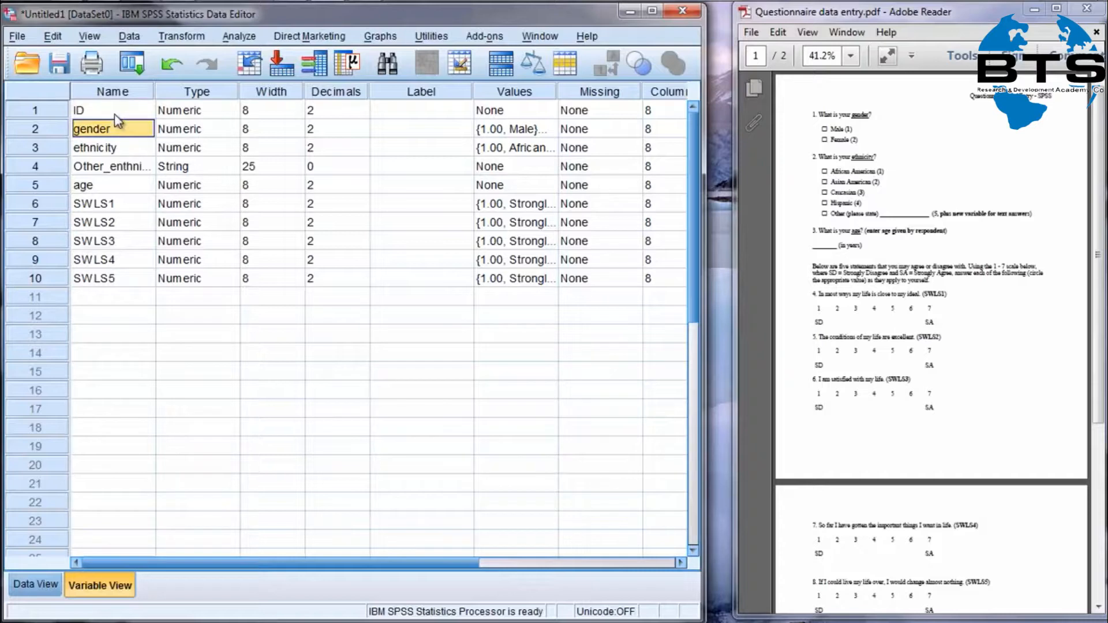
Change the ID variable's type to String.
click(198, 113)
click(231, 109)
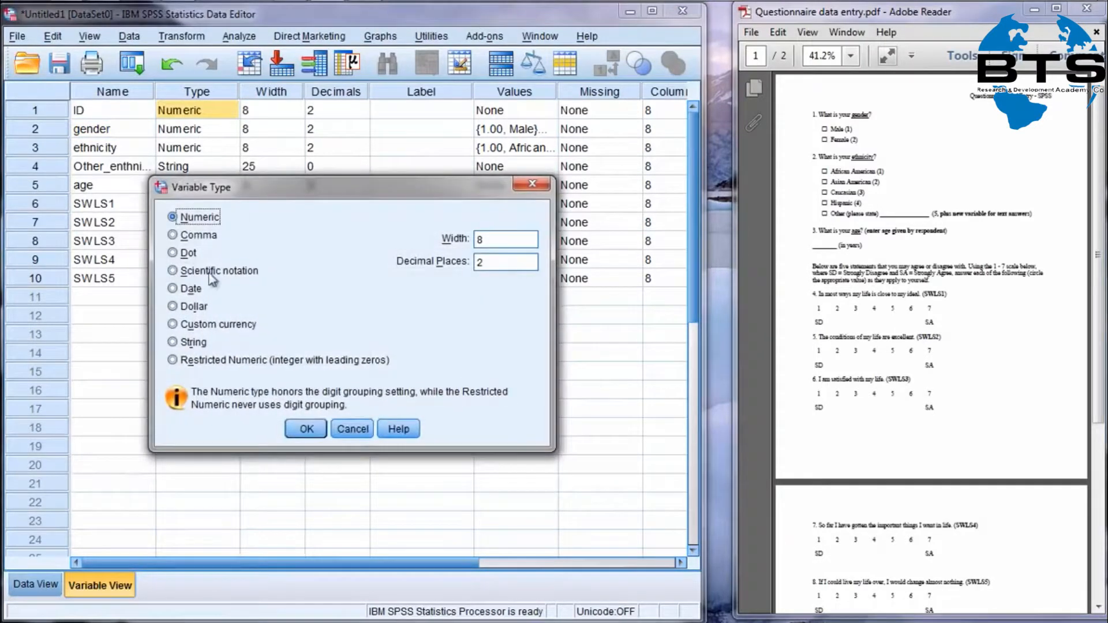
click(185, 341)
click(301, 428)
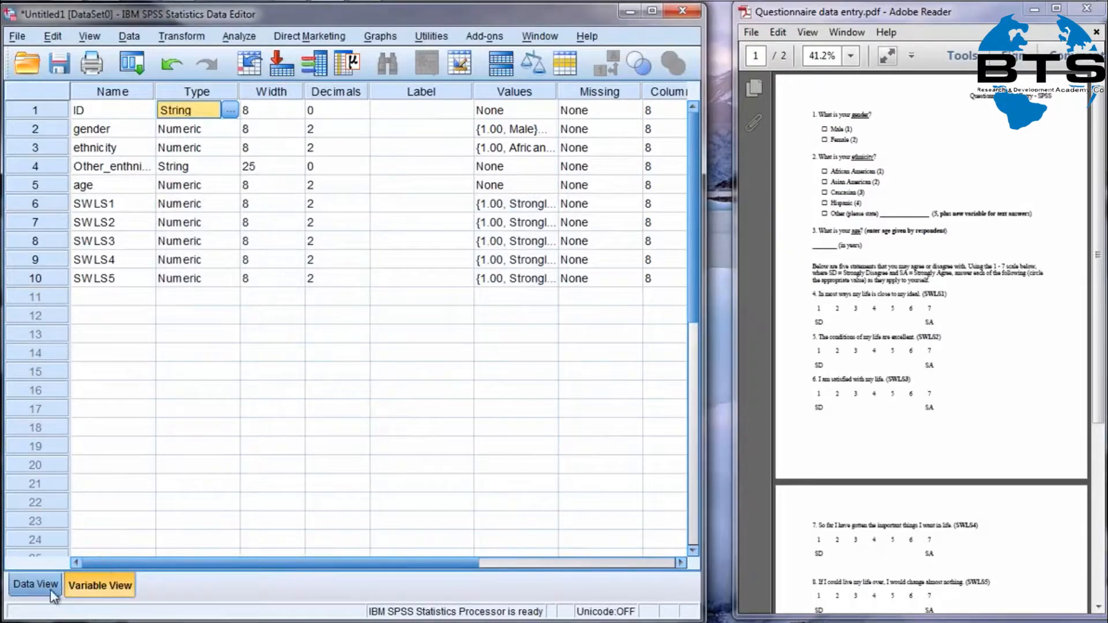
Enter 001, 002 and 003 as the ID values of the three respondents in rows 1 to 3.
click(36, 585)
click(112, 151)
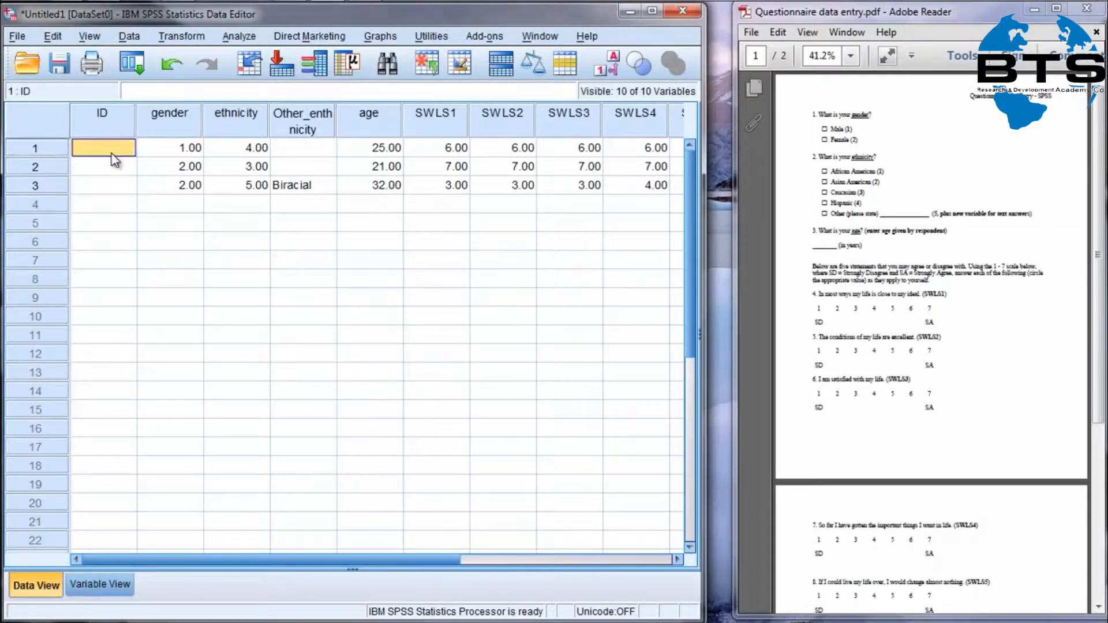
click(107, 166)
text(001)
key(Return)
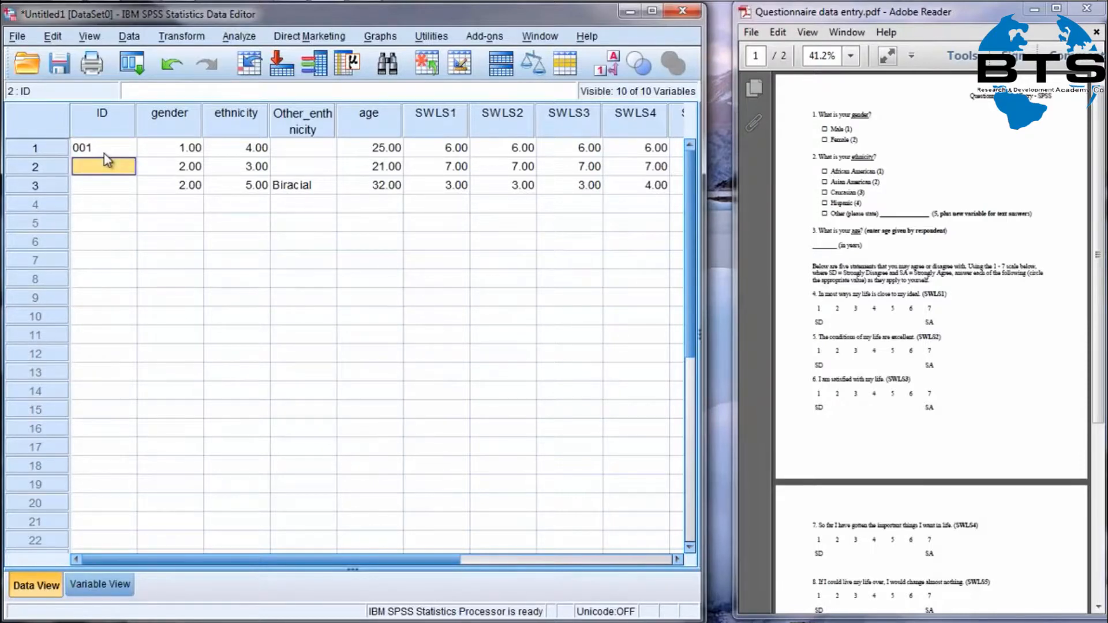
text(002)
key(Return)
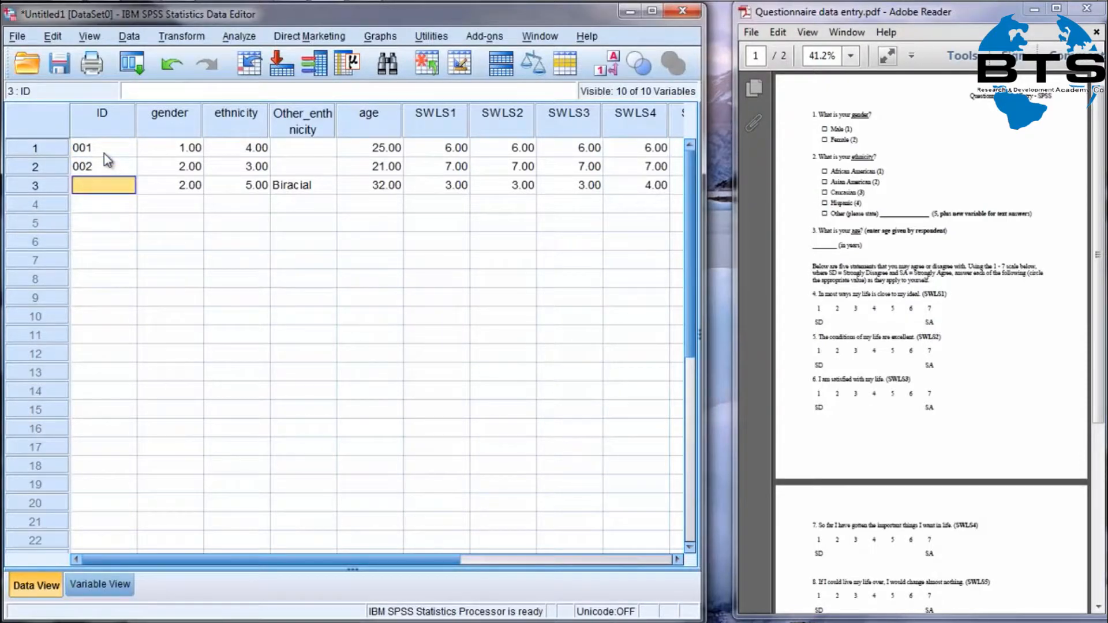
text(003)
key(Return)
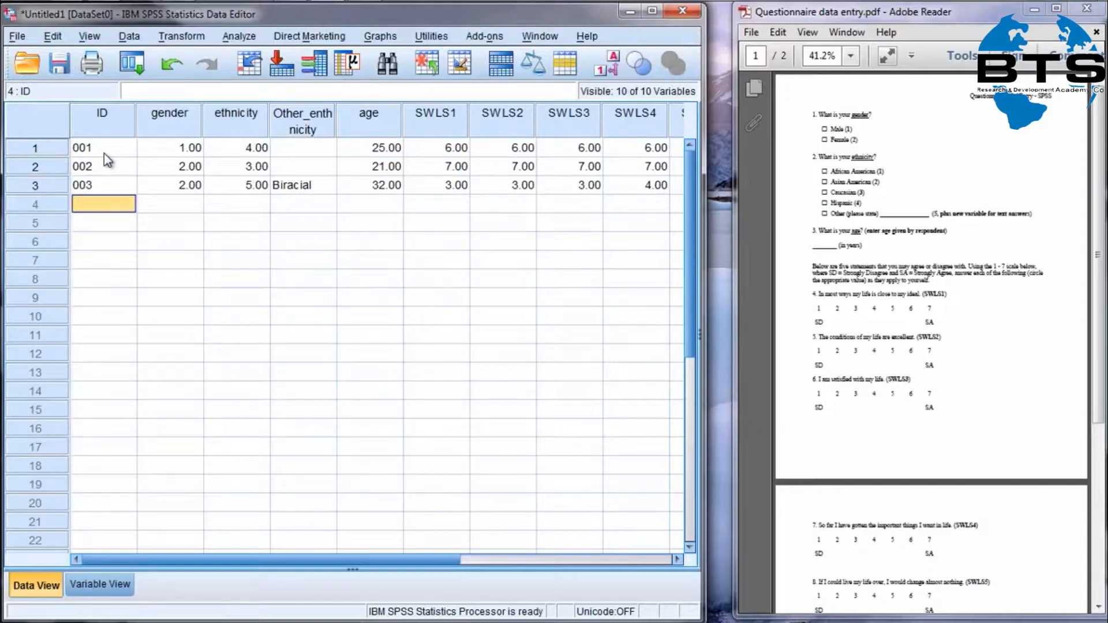
Continue the ID numbering with 004 and 005 in rows 4 and 5.
text(004)
key(Return)
text(005)
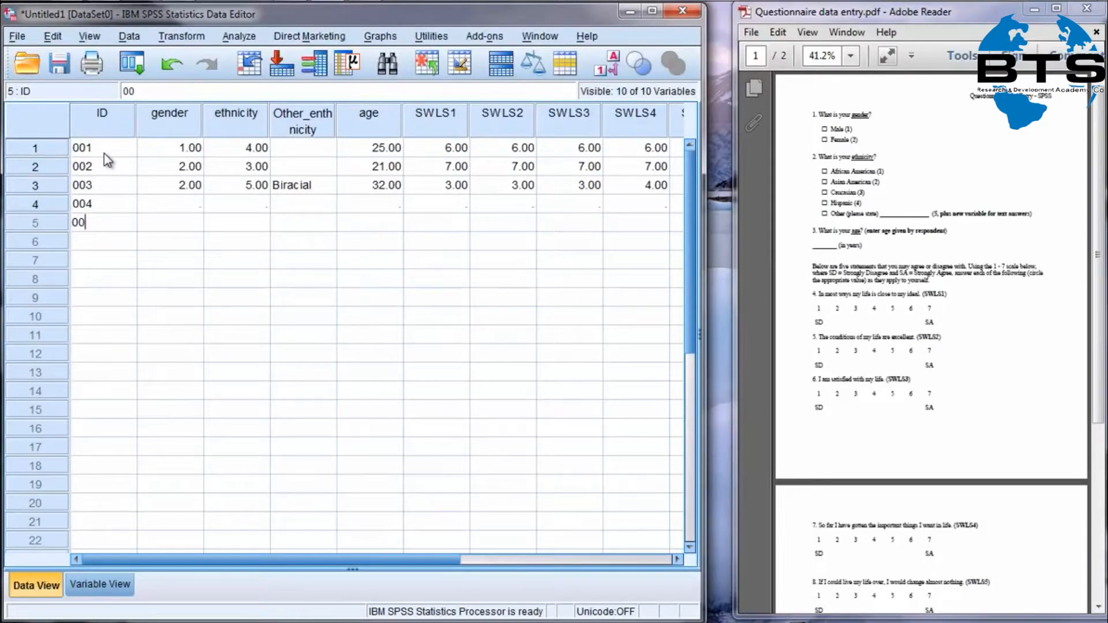
key(Return)
Clear the IDs 004 and 005 from rows 4 and 5.
drag(164, 204, 696, 566)
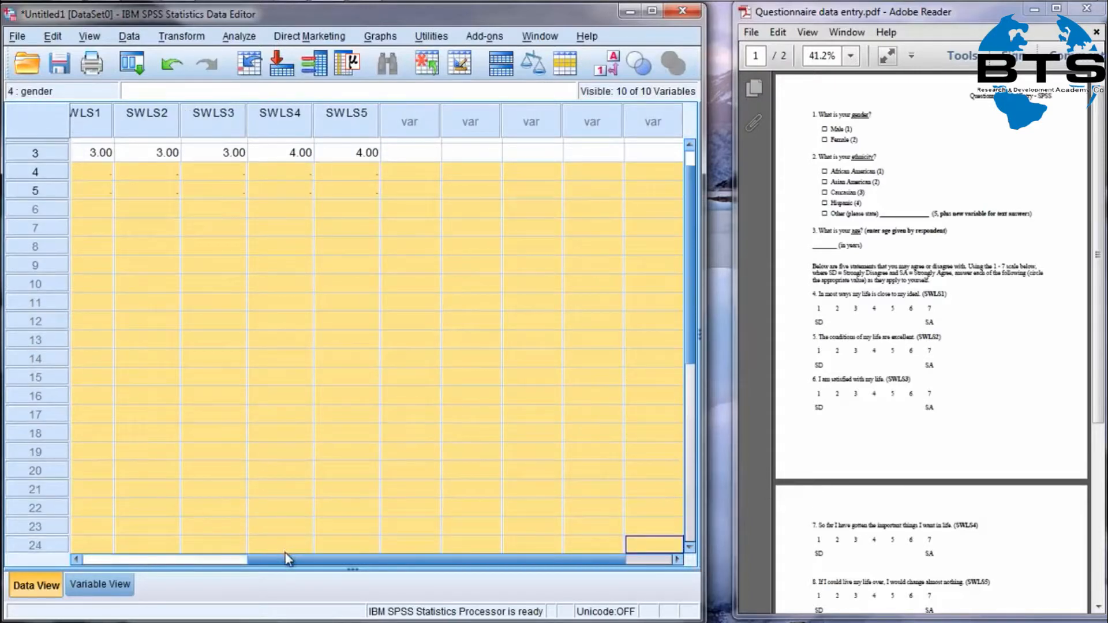
drag(286, 558, 132, 557)
click(151, 227)
drag(95, 190, 94, 171)
key(Delete)
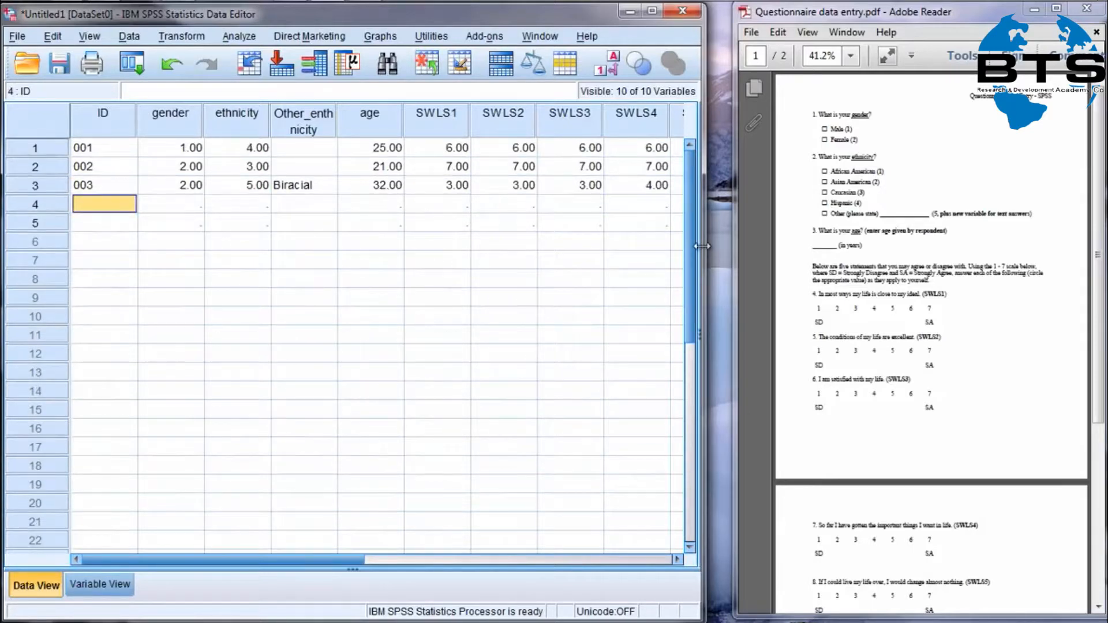
Widen the Data Editor window so the SWLS5 column is also shown.
drag(704, 245, 841, 245)
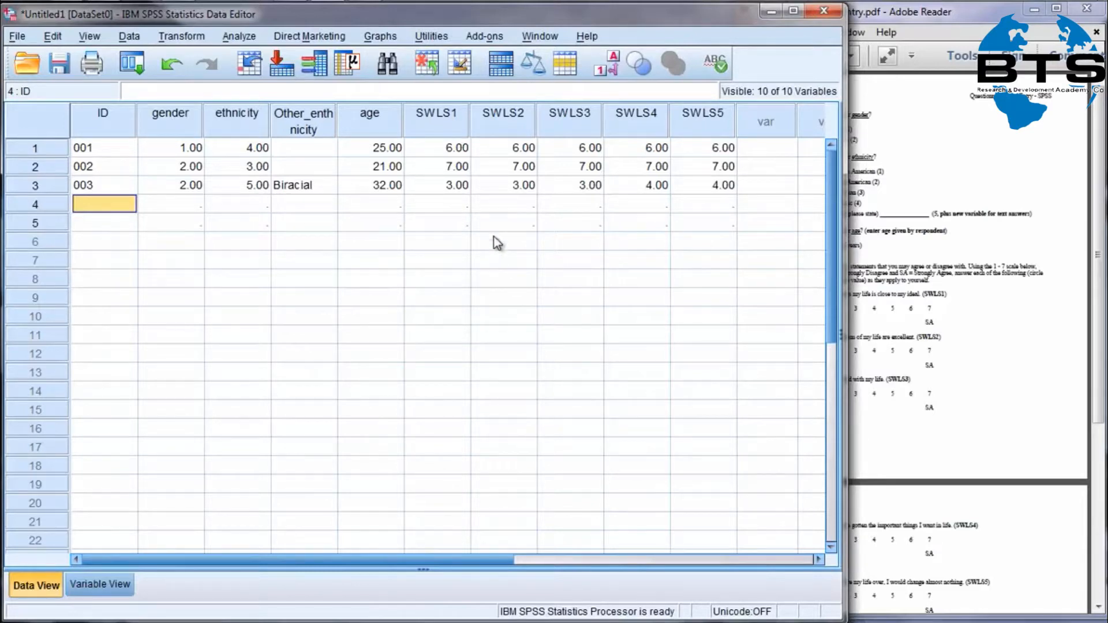
click(246, 37)
mouse_move(249, 56)
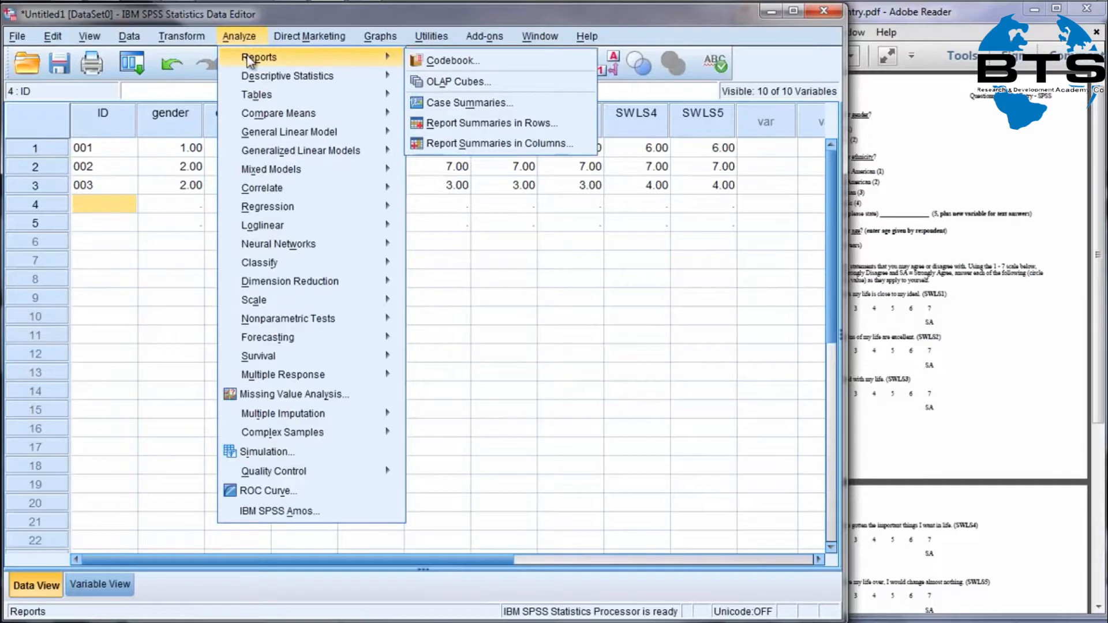
click(252, 40)
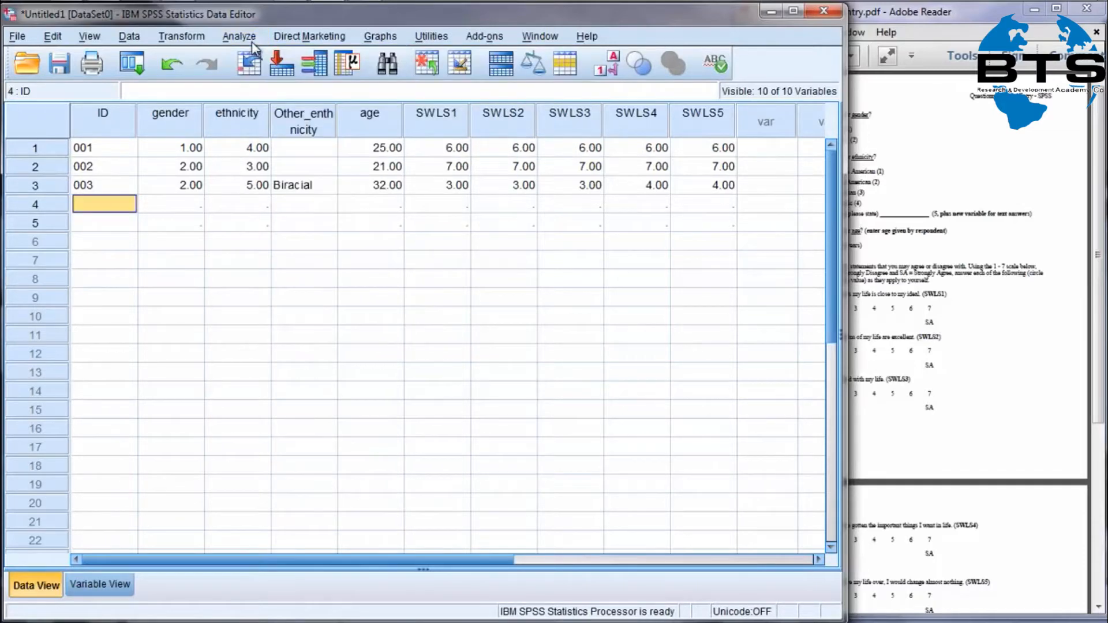
Check the answers as value labels, widening the SWLS1 column to fit Strongly Agree, and return to numeric codes.
click(606, 73)
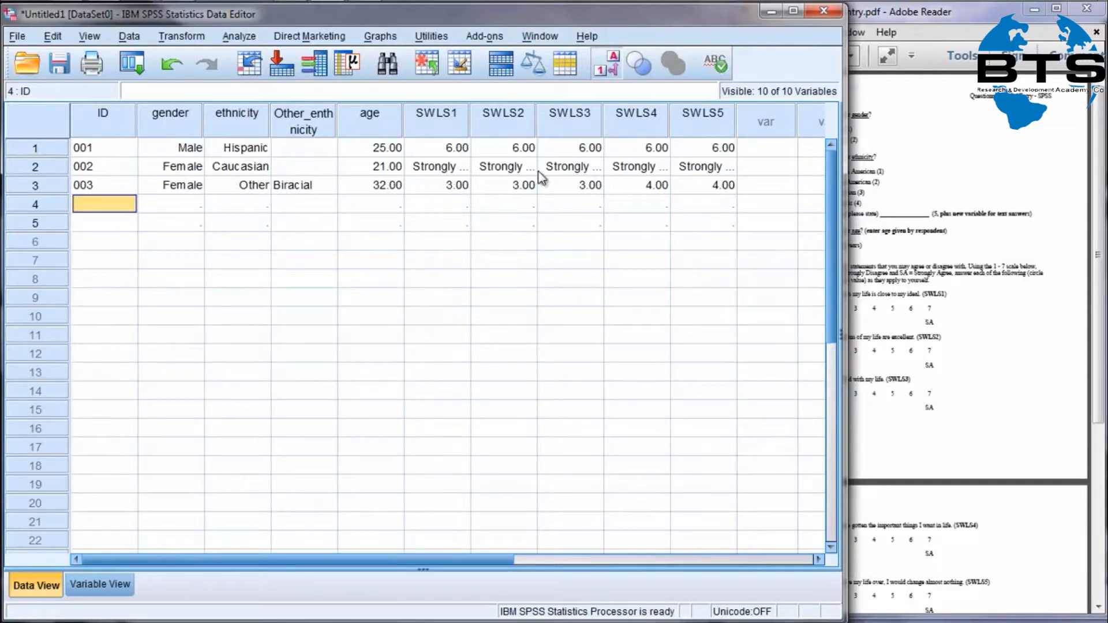
mouse_move(470, 121)
mouse_down()
mouse_move(558, 121)
mouse_move(490, 125)
mouse_up()
click(484, 173)
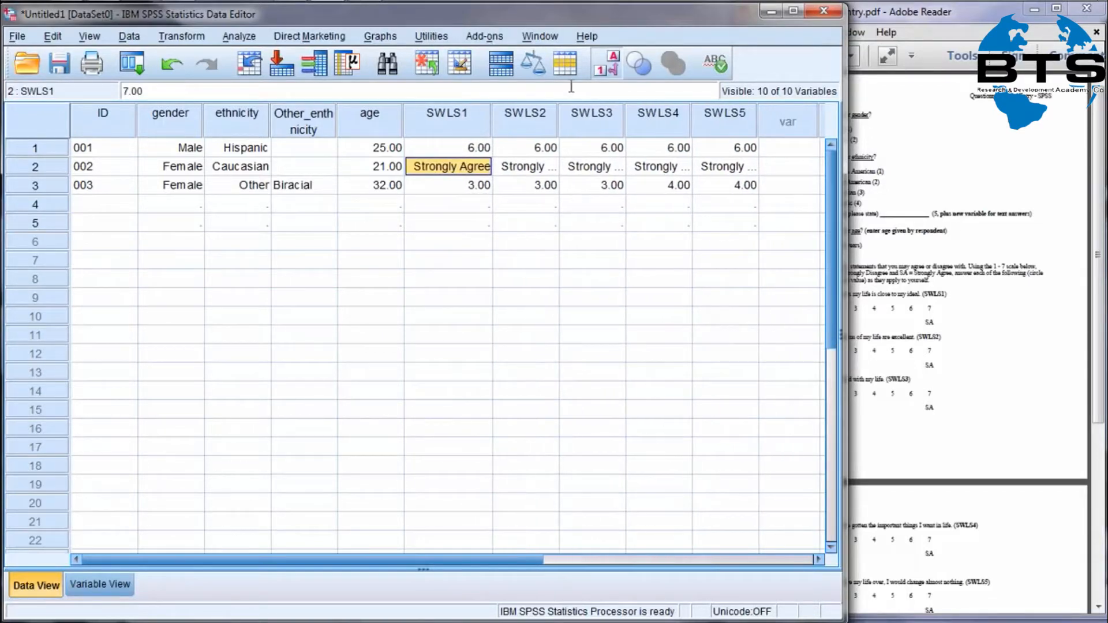
click(606, 62)
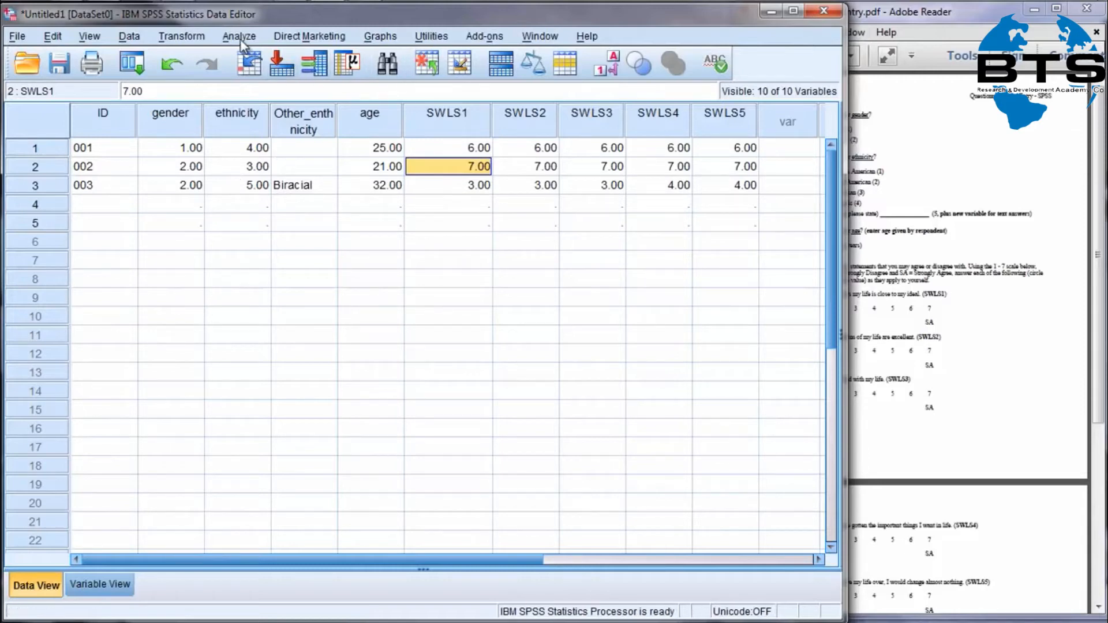
Examine the coded SWLS, gender and ethnicity answers of the three respondents.
drag(465, 149, 637, 168)
drag(193, 148, 236, 185)
click(186, 120)
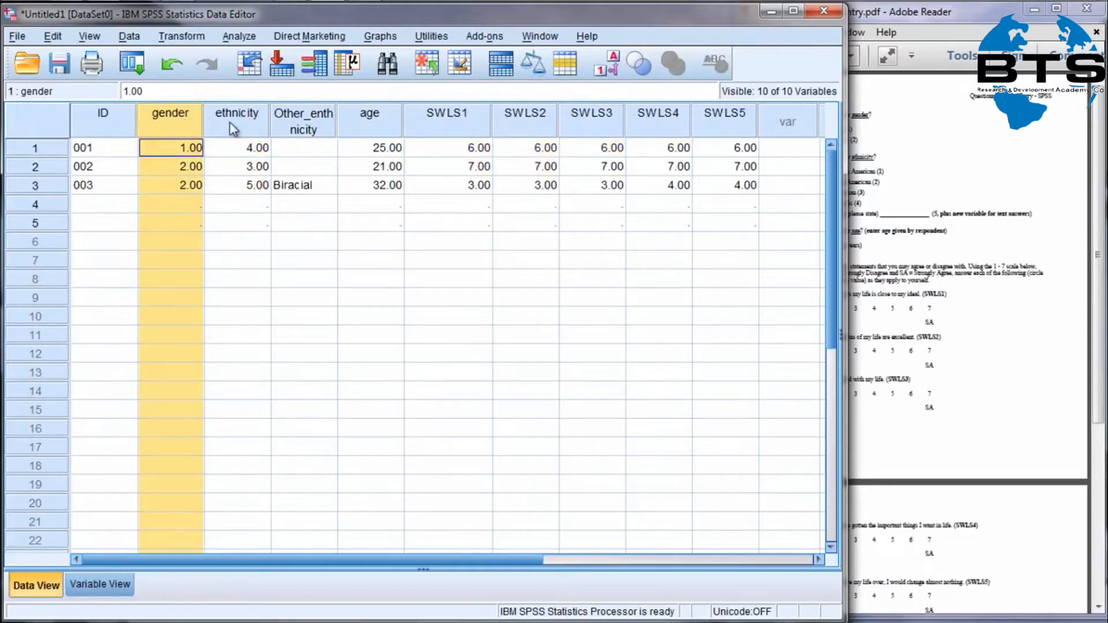
click(234, 128)
drag(180, 150, 181, 183)
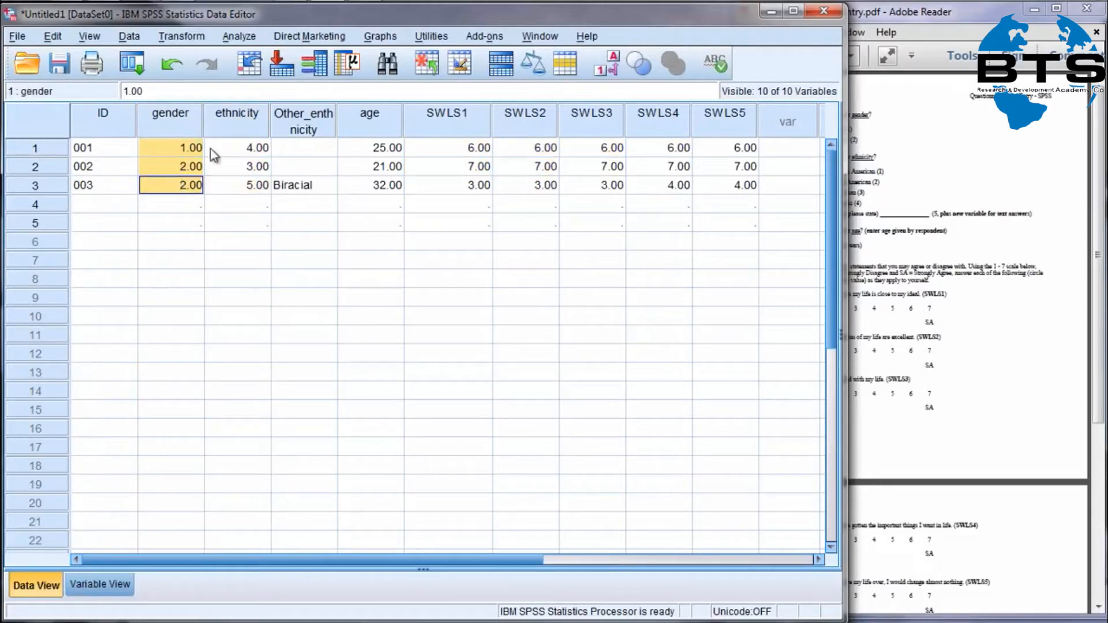
click(254, 135)
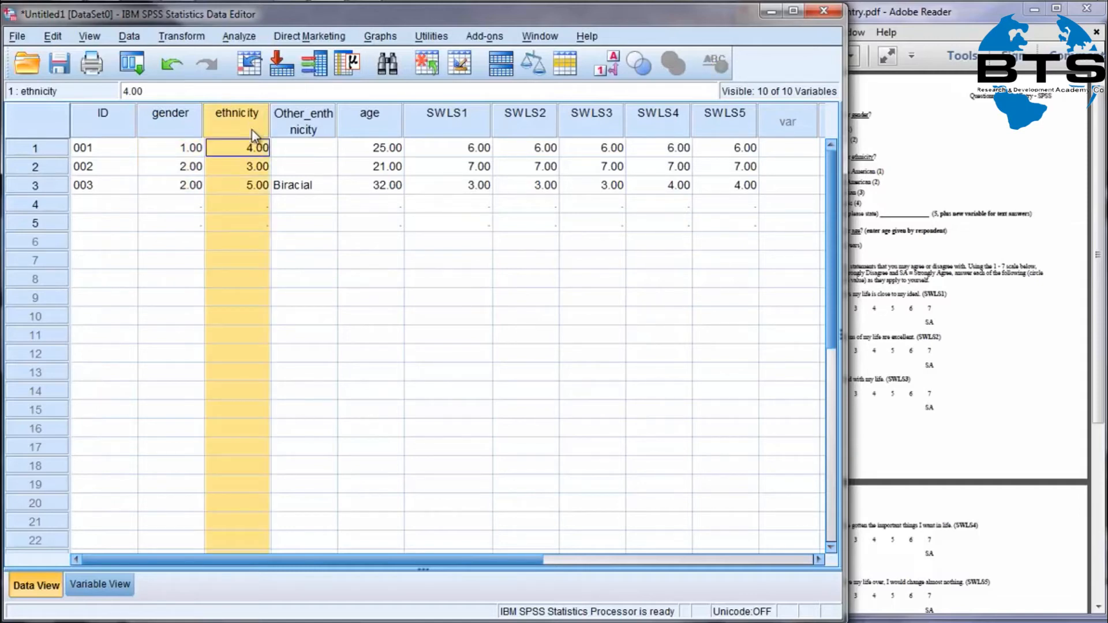
drag(254, 147, 255, 188)
click(258, 214)
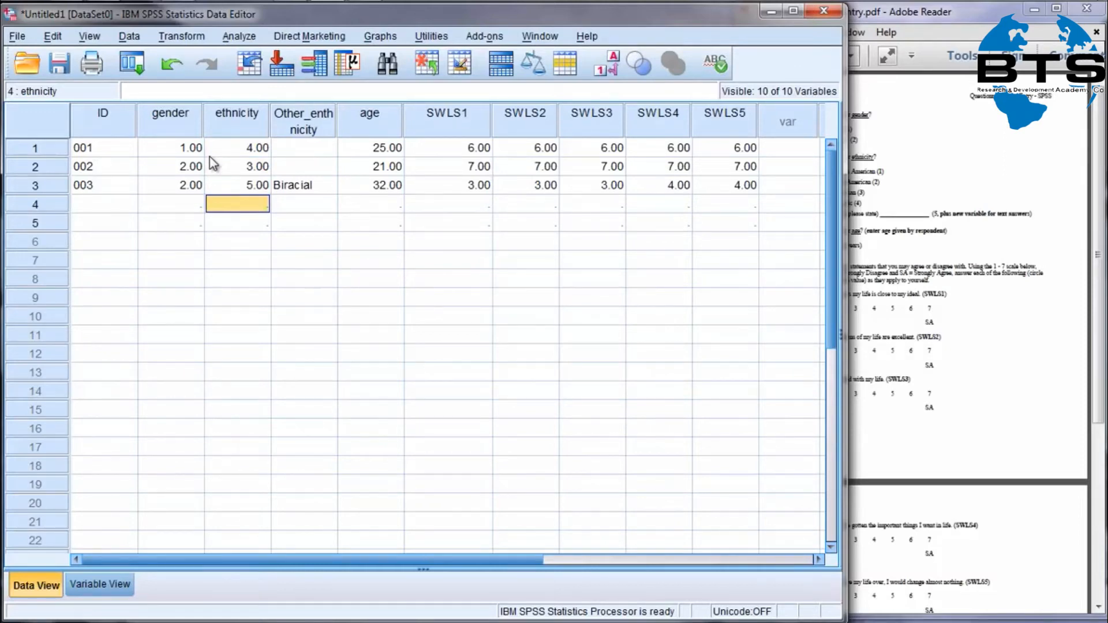
Bring up the Descriptive Statistics procedures for analysing the entered data.
click(243, 41)
mouse_move(256, 93)
mouse_move(289, 75)
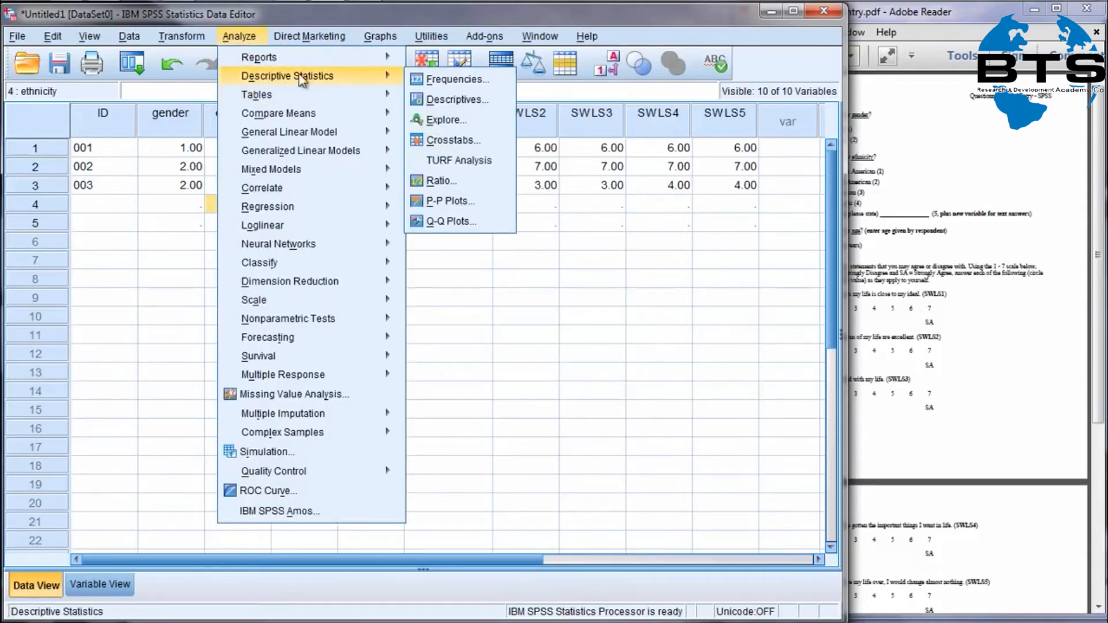